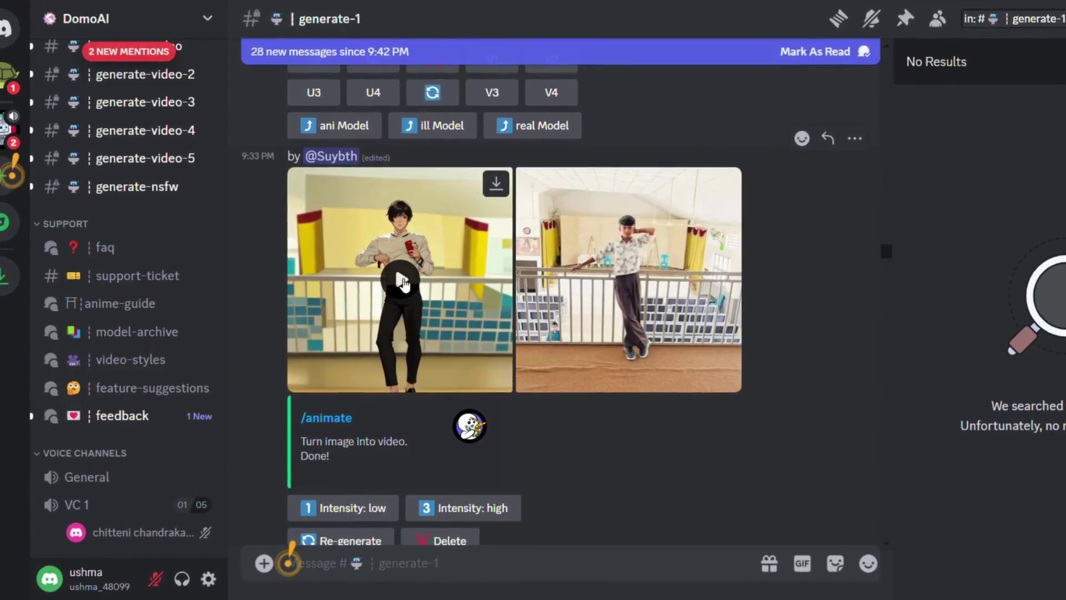
# Step: Enlarge DomoAI's anime video in generate-1 and replay it from the start
pyautogui.click(405, 283)
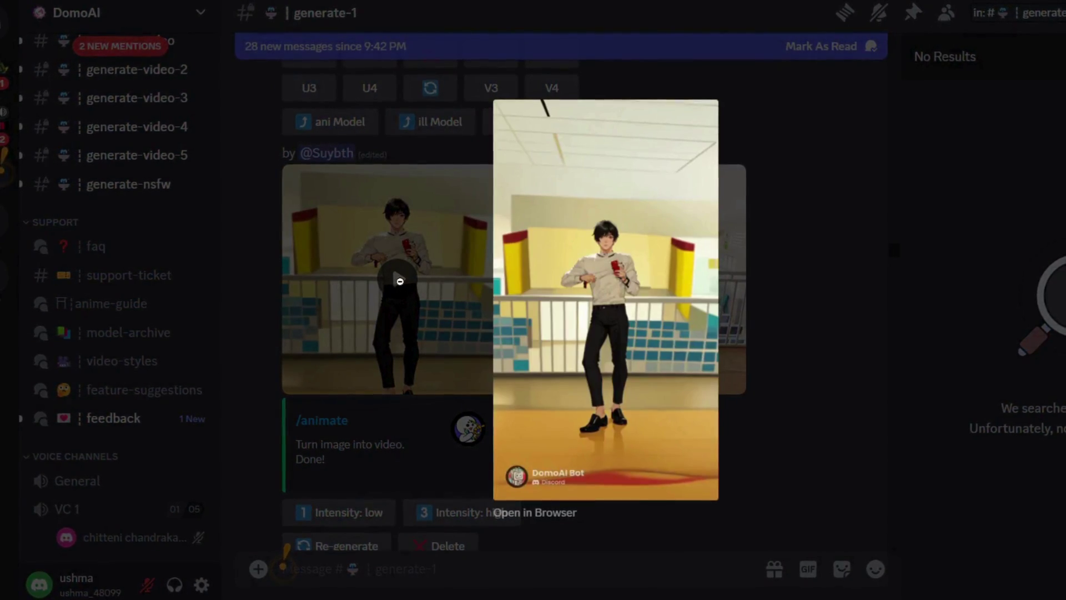
pyautogui.moveTo(657, 336)
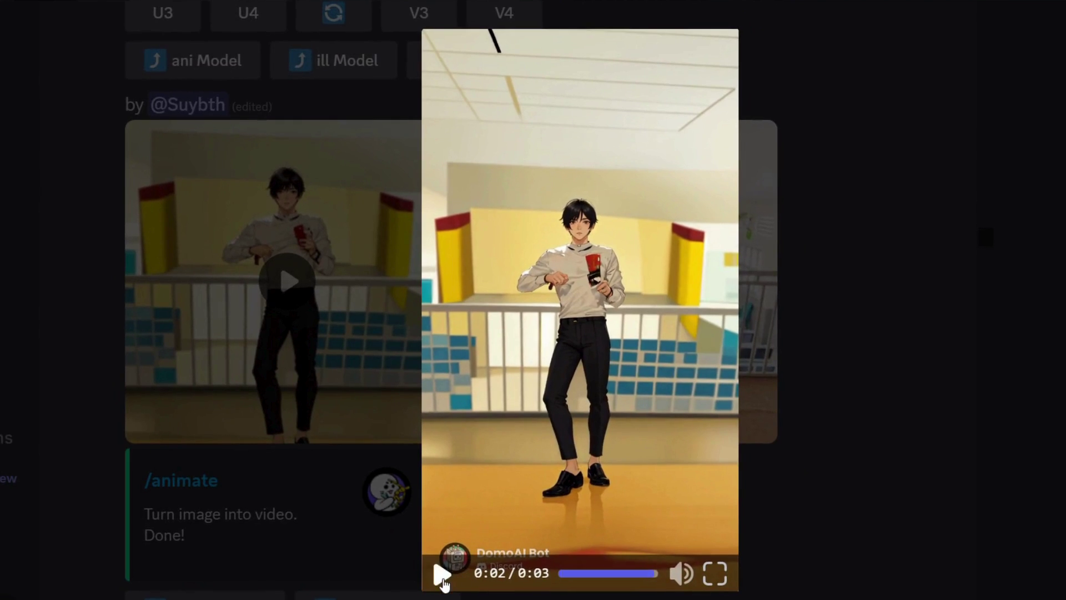
pyautogui.click(442, 578)
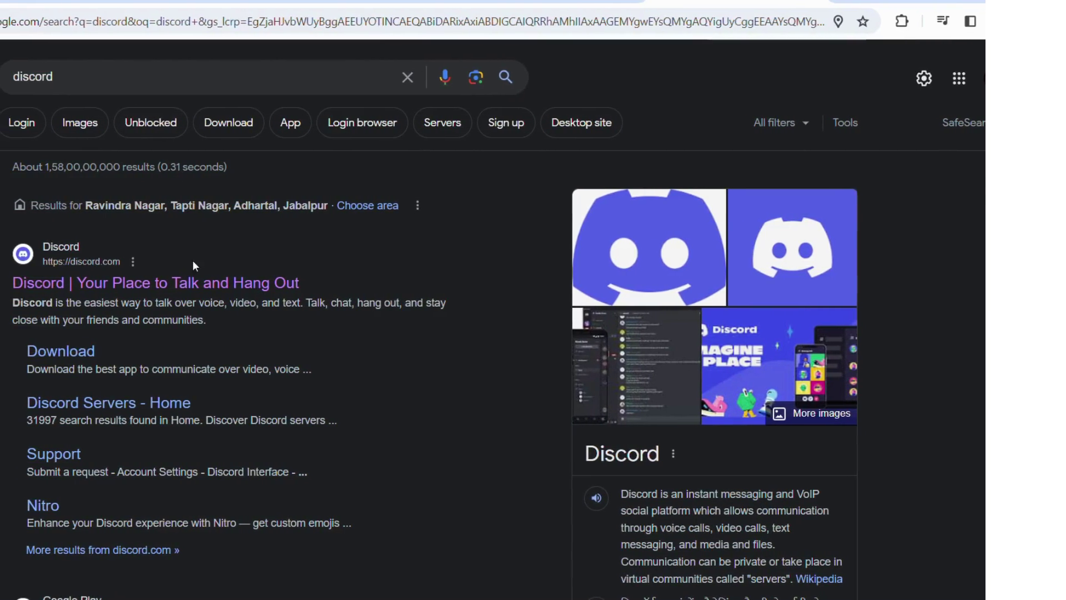
# Step: Open Discord's official website and start using it in the browser under a display name
pyautogui.click(149, 284)
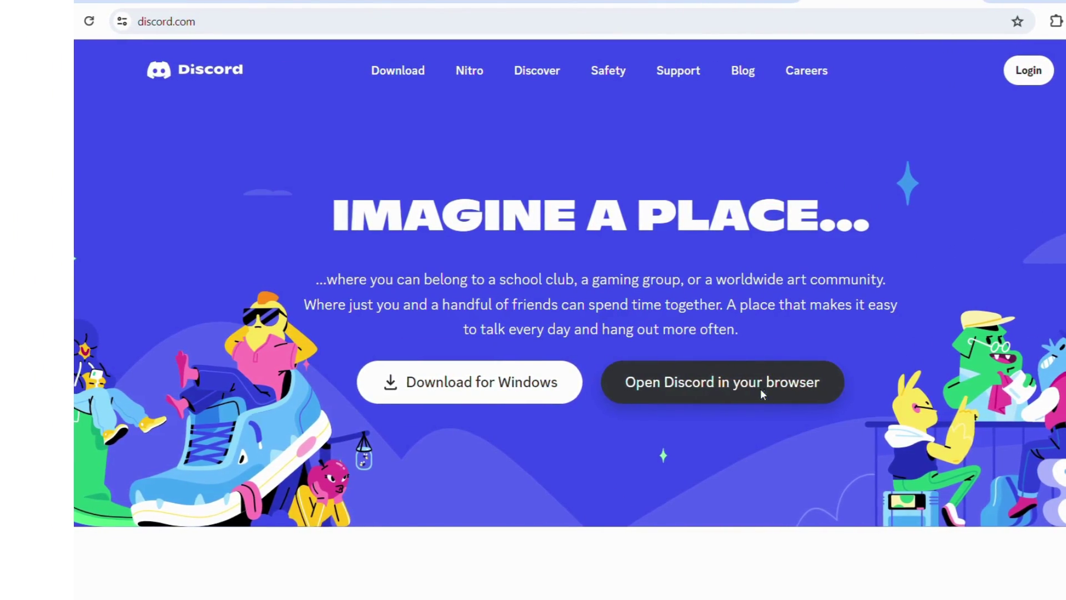
pyautogui.click(760, 388)
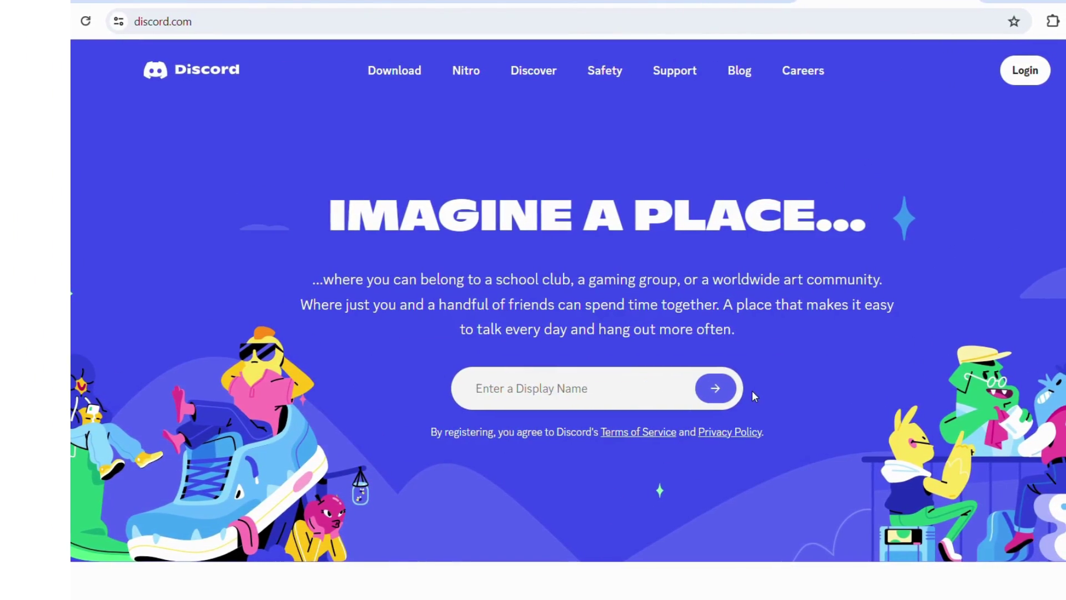
pyautogui.write('Ushma')
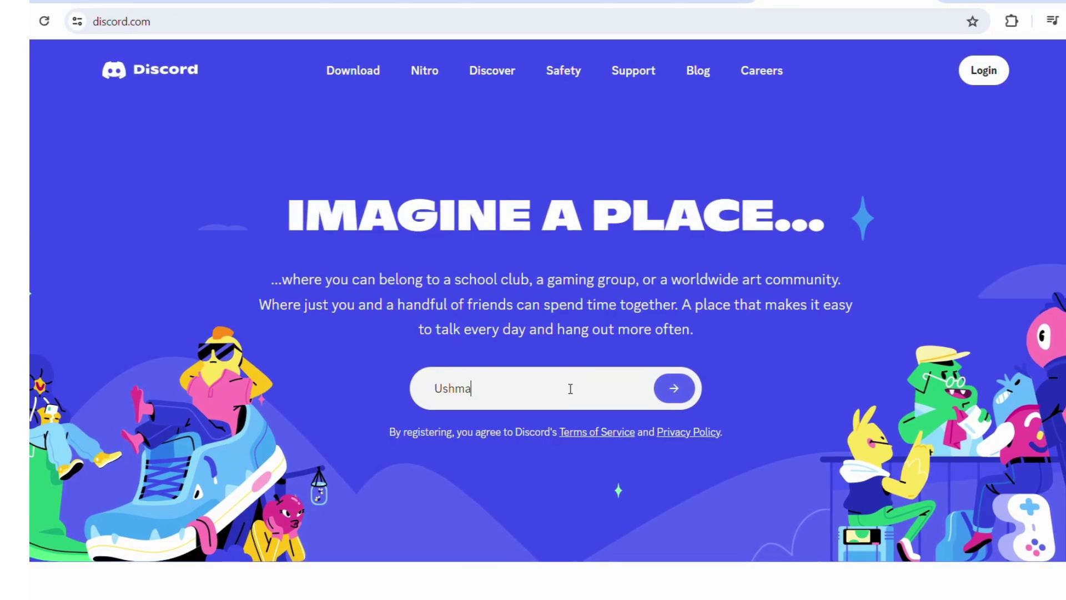
pyautogui.click(700, 393)
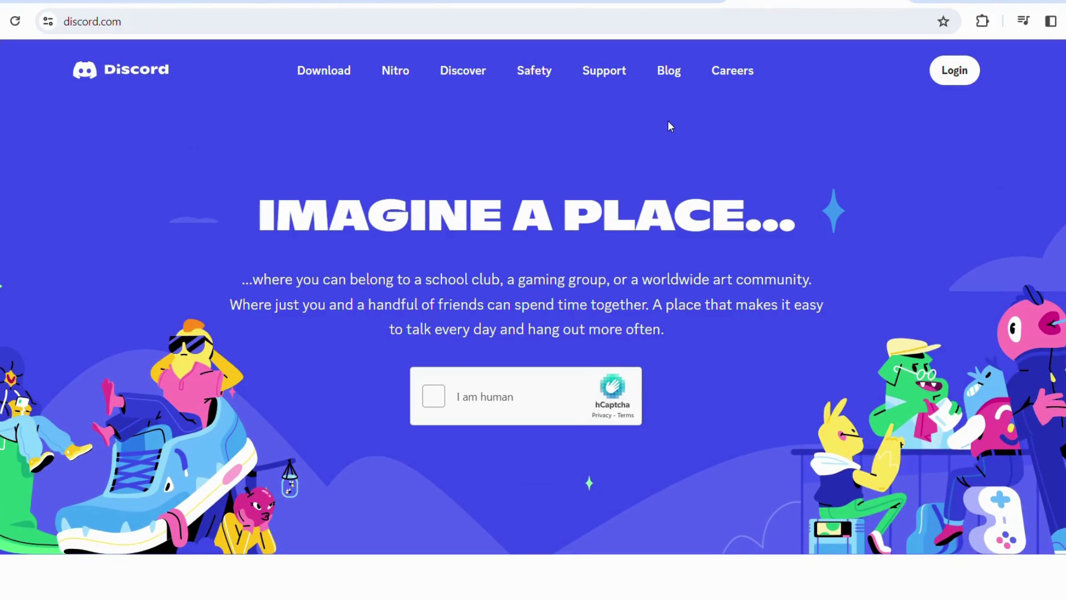
pyautogui.click(339, 71)
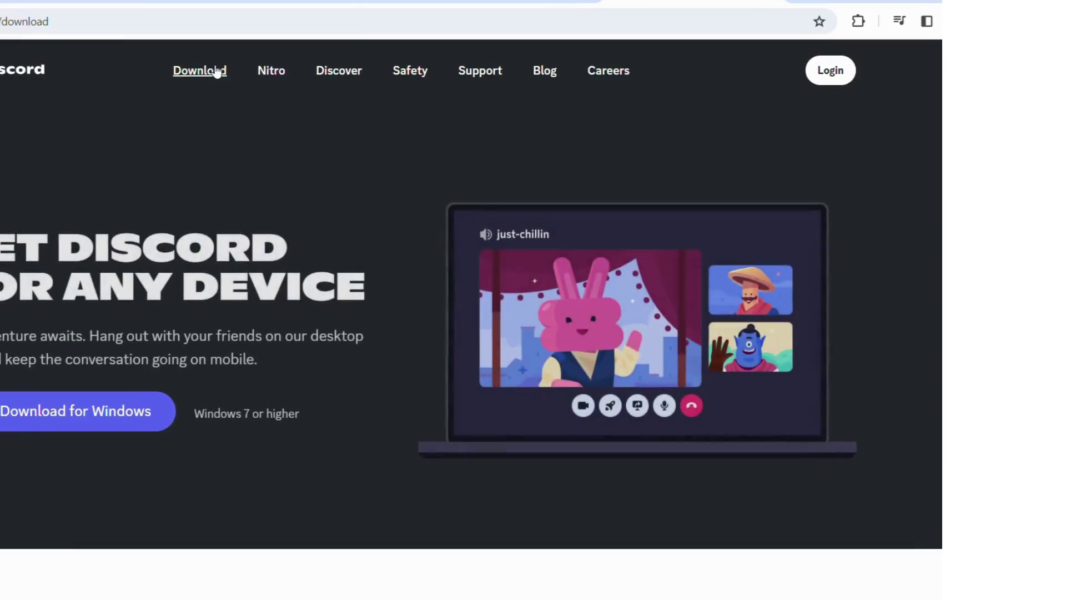
pyautogui.click(451, 71)
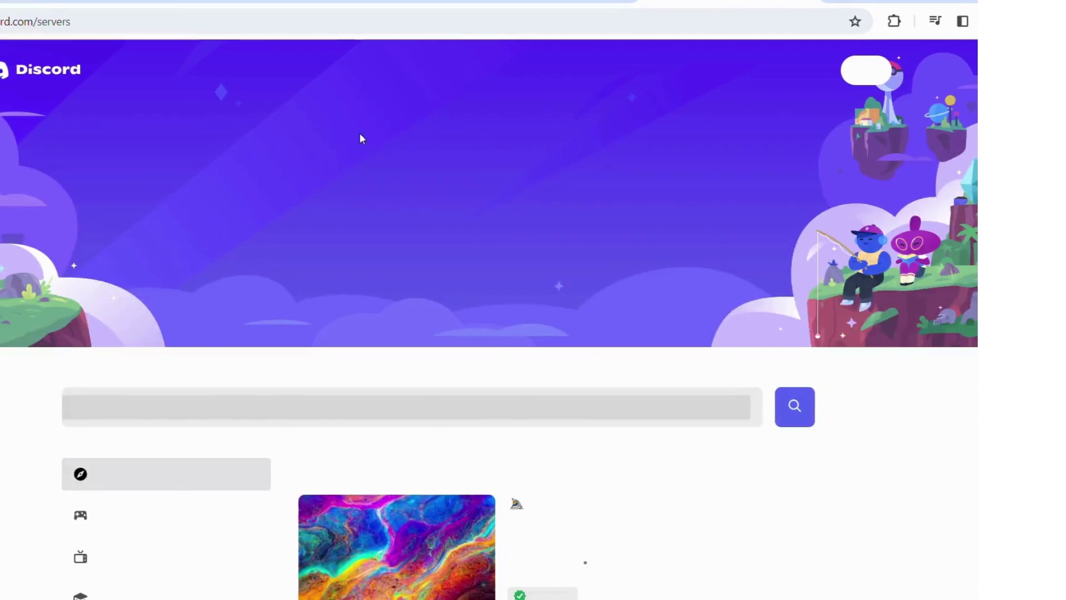
pyautogui.scroll(-3, 355, 231)
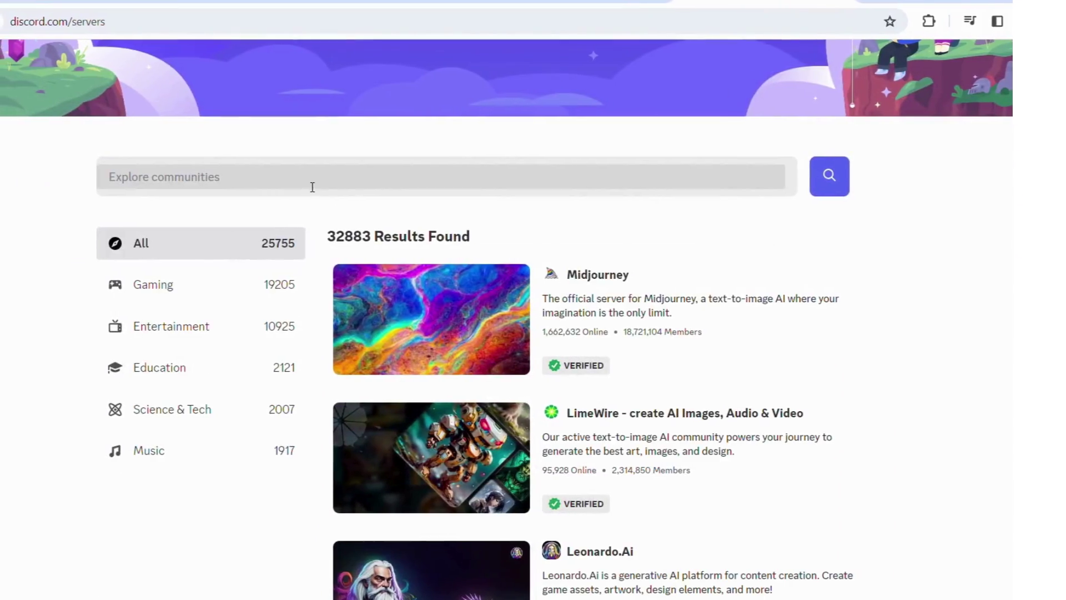
pyautogui.click(306, 176)
# Step: Search communities for 'Domo. Ai' and open the DomoAI server's page
pyautogui.scroll(-20, 670, 243)
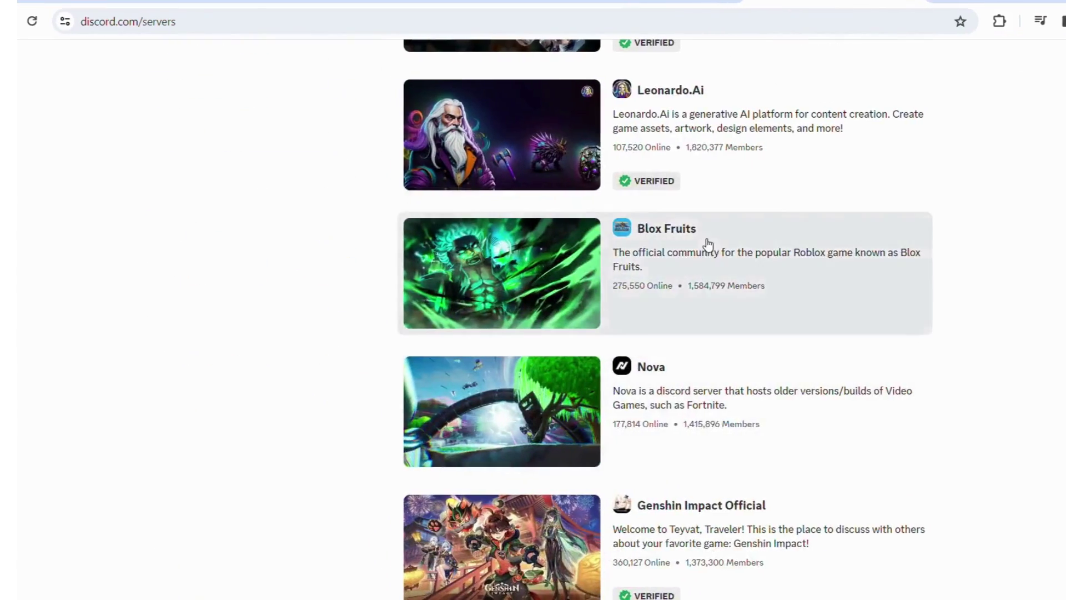
pyautogui.scroll(20, 745, 245)
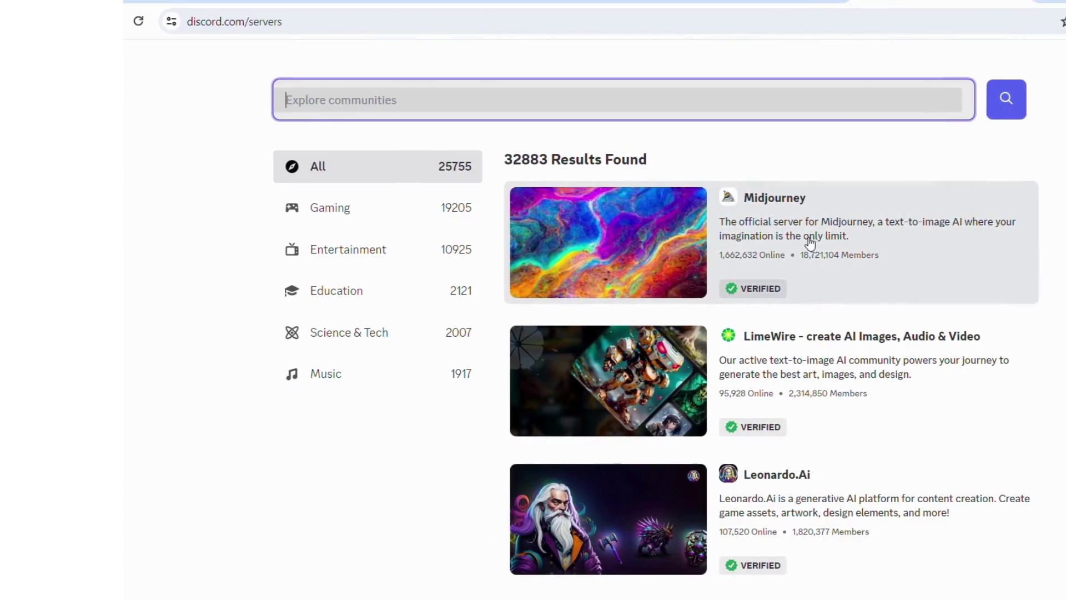
pyautogui.scroll(5, 600, 388)
pyautogui.write('Domo.')
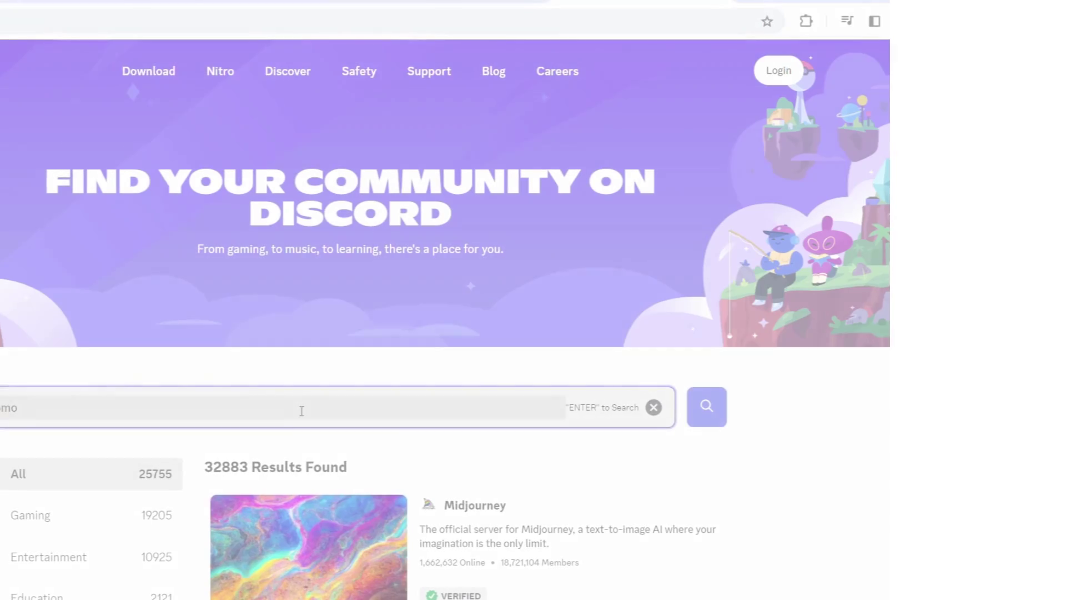
pyautogui.write(' Ai')
pyautogui.press('Return')
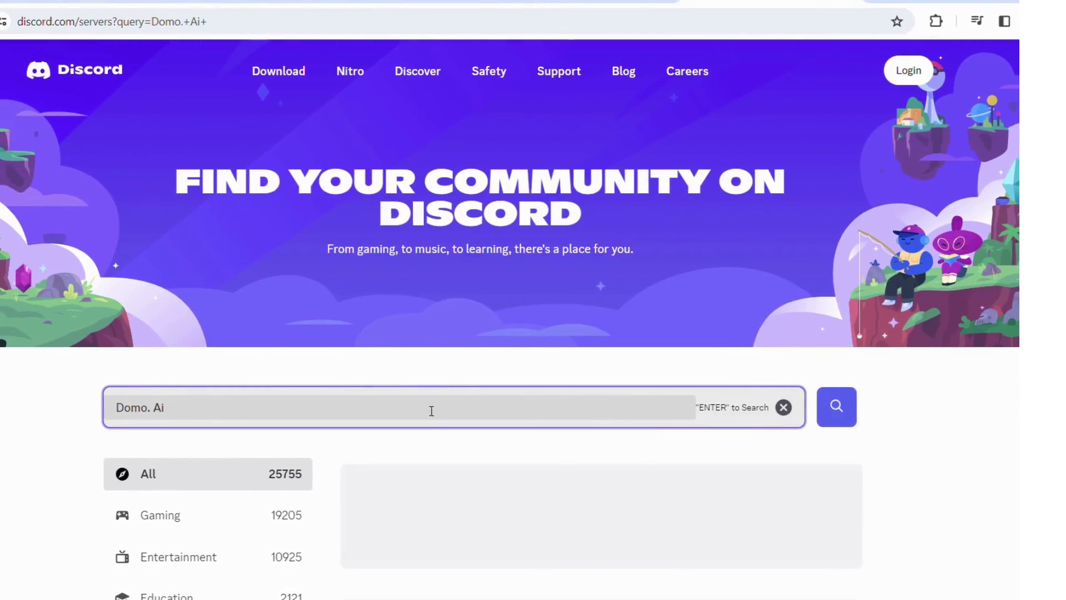
pyautogui.scroll(-4, 502, 333)
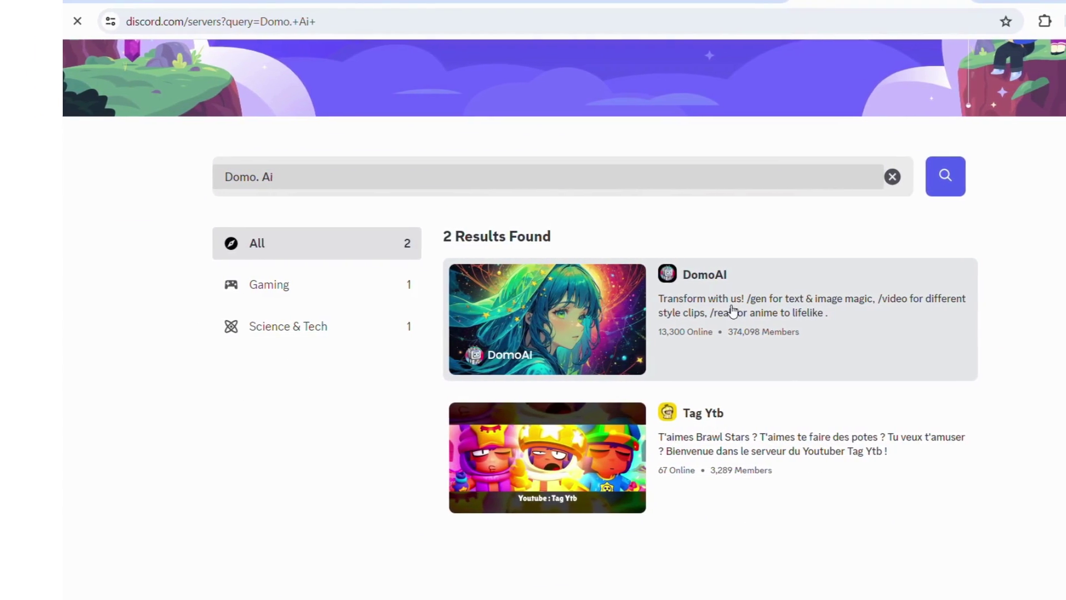
pyautogui.click(753, 303)
pyautogui.scroll(-3, 607, 289)
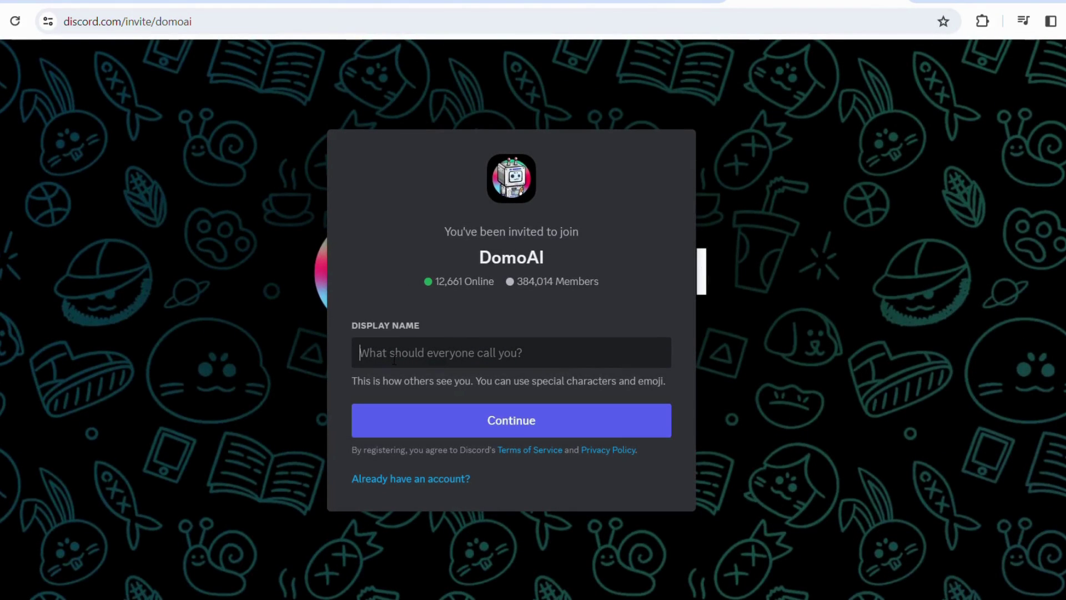
# Step: Join DomoAI with a display name and dismiss the Finish signing up prompt
pyautogui.write('usama')
pyautogui.click(497, 416)
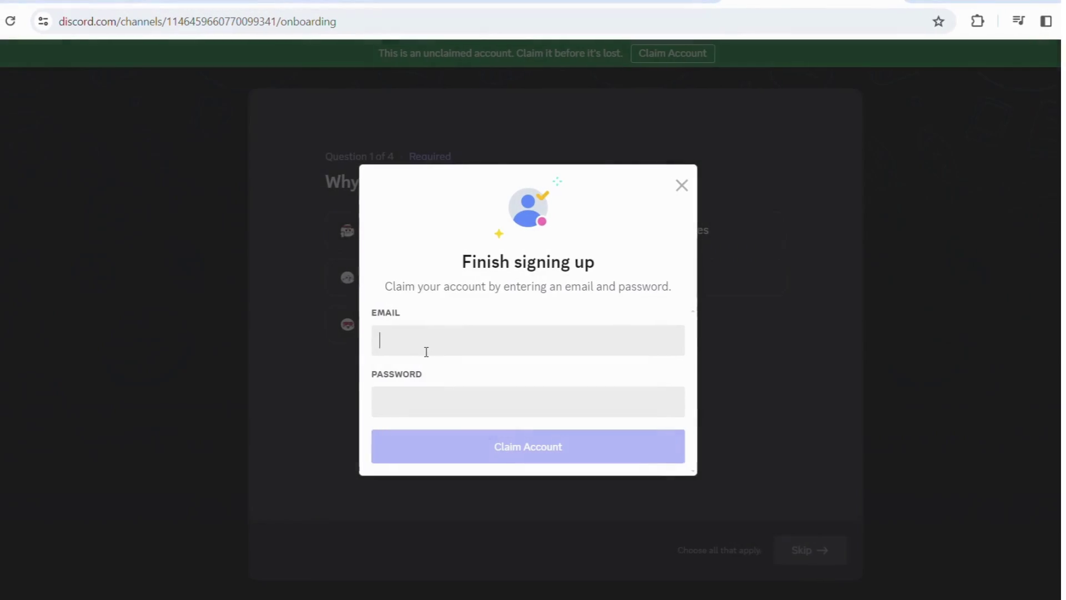
pyautogui.write('u')
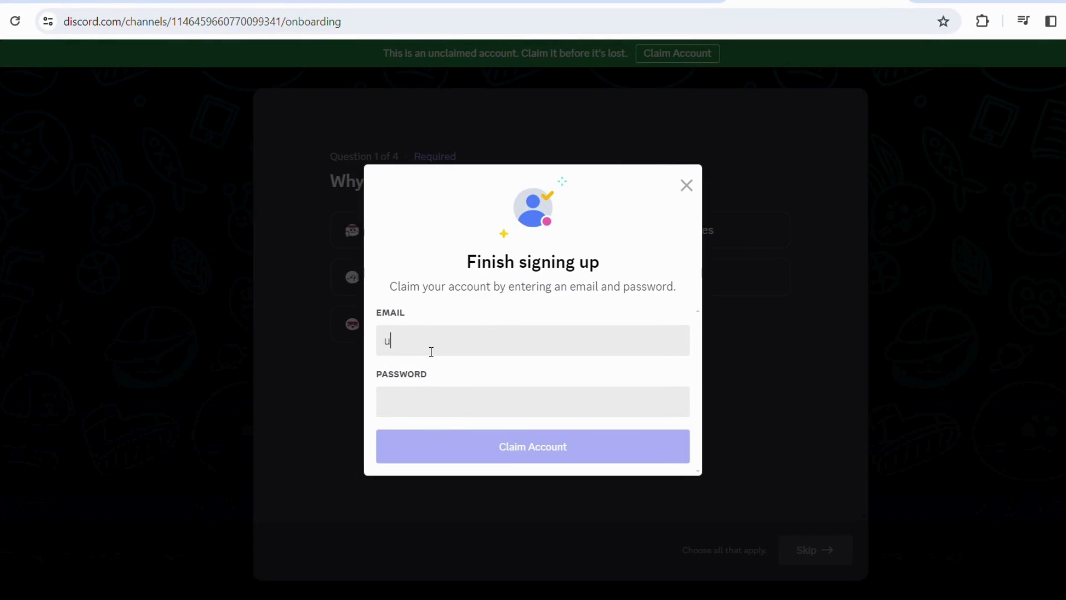
pyautogui.click(687, 187)
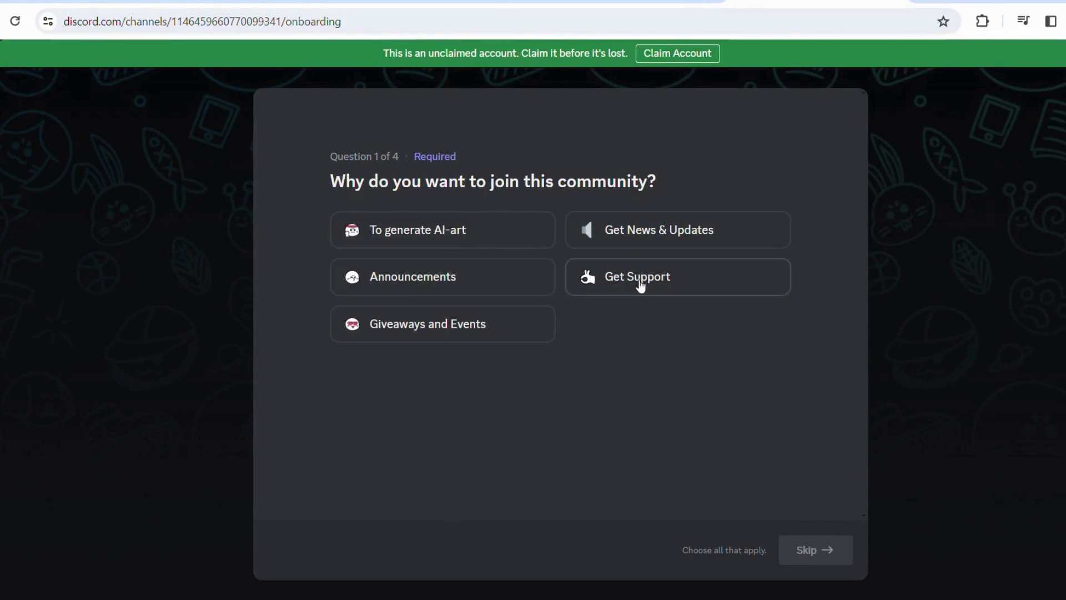
# Step: Answer onboarding: joining to generate AI-art, 18+ age group, Announcements ping role
pyautogui.click(497, 240)
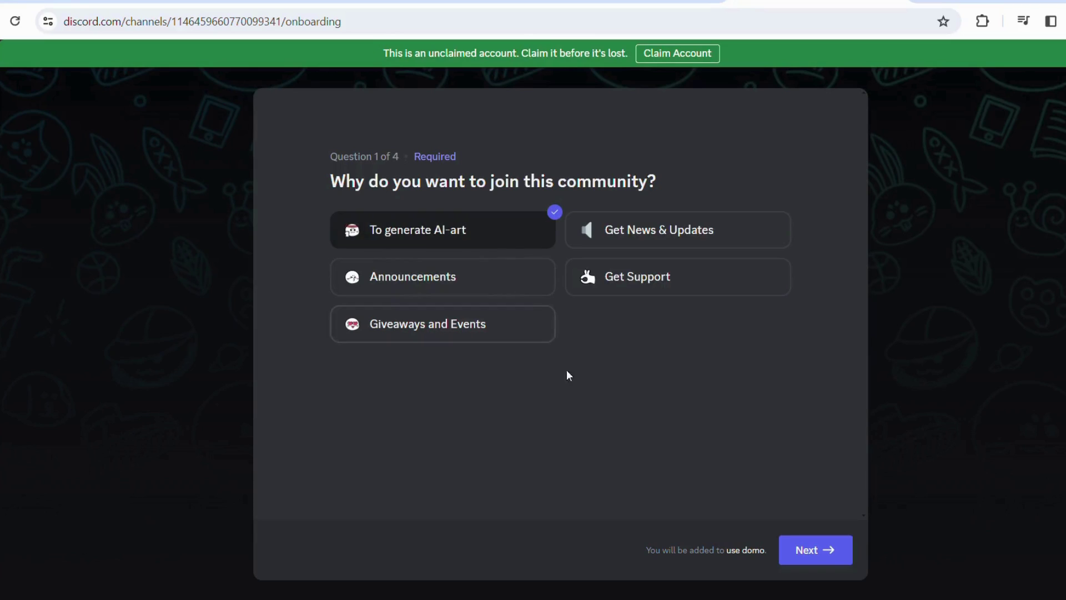
pyautogui.click(800, 542)
pyautogui.click(624, 259)
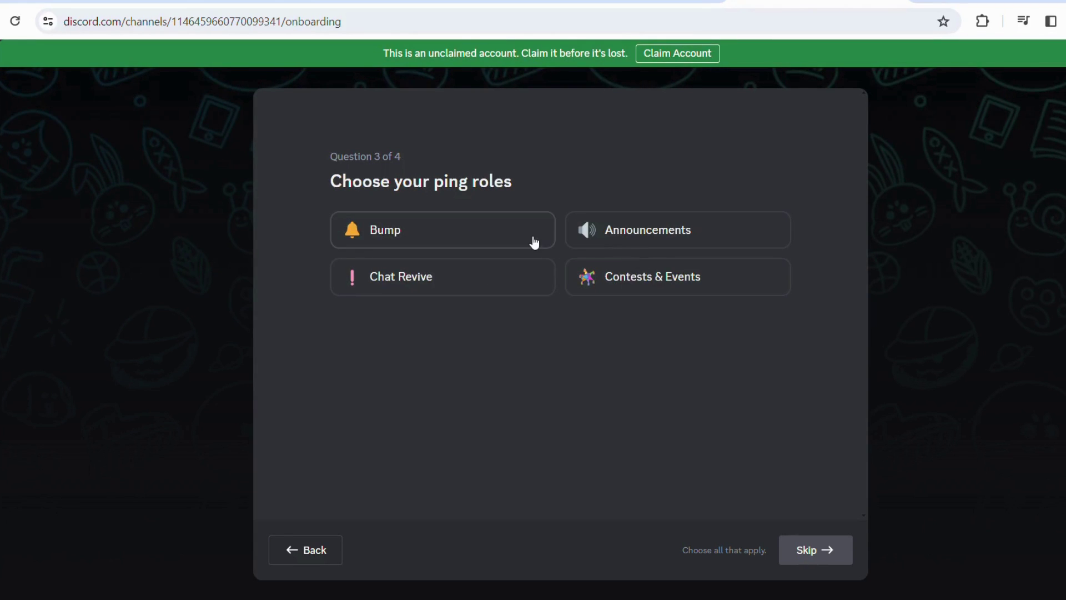
pyautogui.click(631, 242)
pyautogui.click(812, 545)
# Step: Pick Hindi and English as languages, then agree to the server rules
pyautogui.click(396, 335)
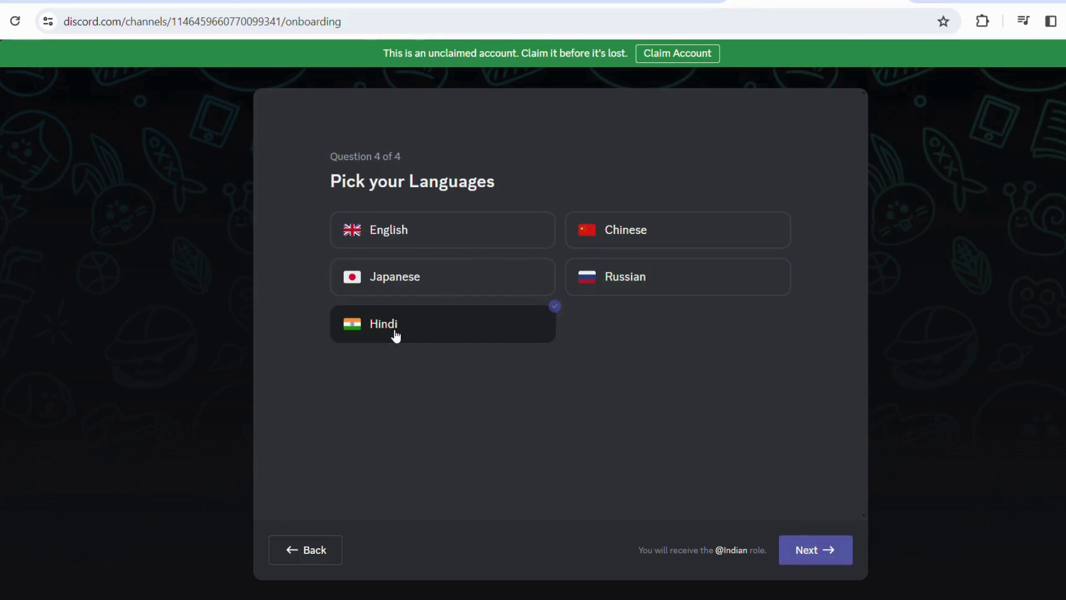
pyautogui.click(401, 252)
pyautogui.click(800, 549)
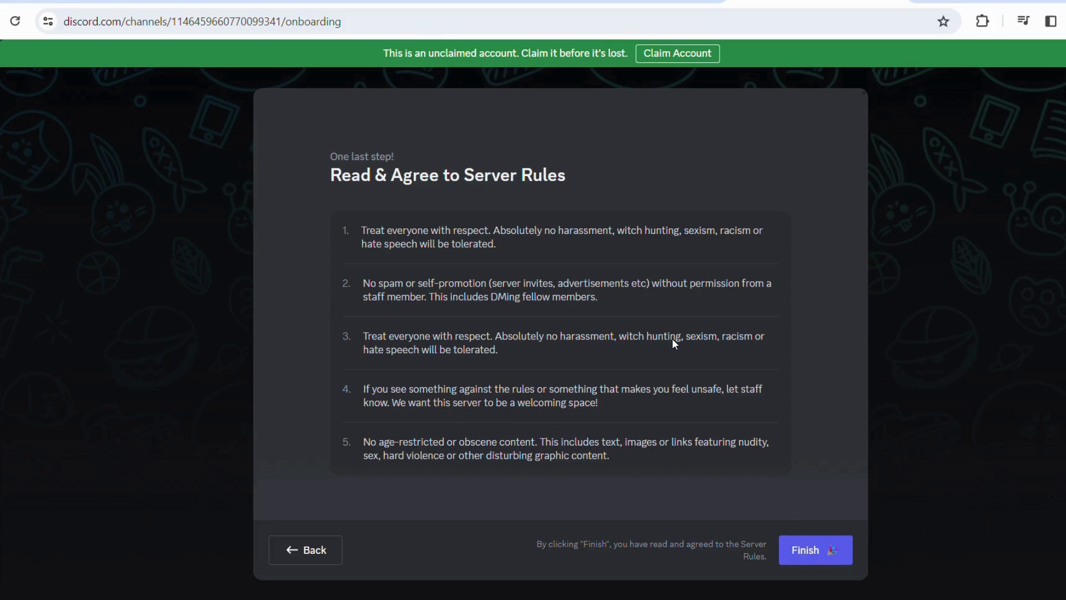
pyautogui.press('Return')
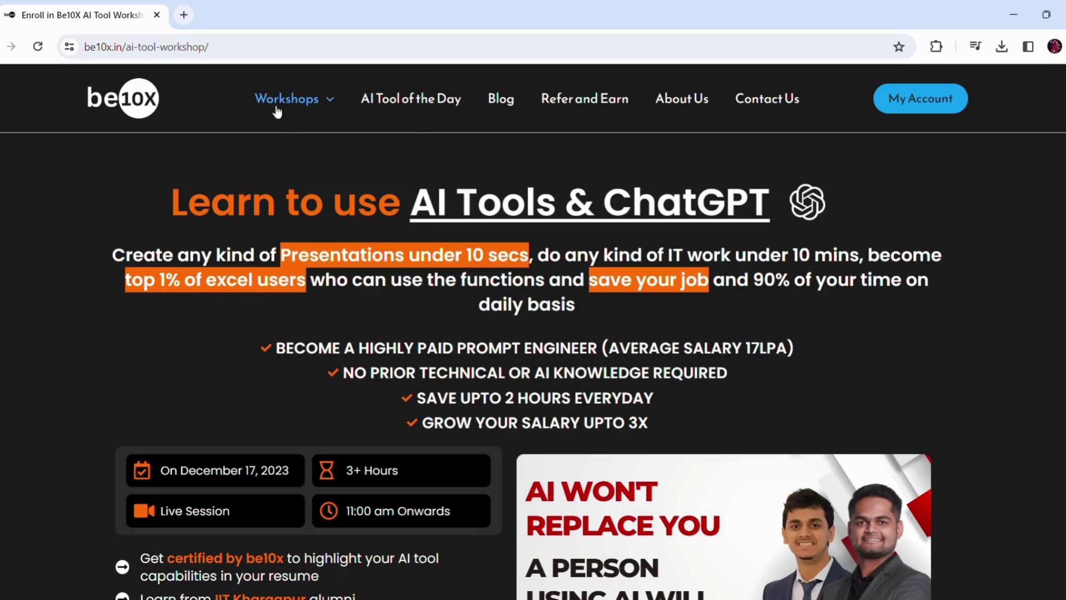
# Step: Scroll through the be10x workshop page showing the December 17, 2023 session and Rs. 9 offer
pyautogui.scroll(-6, 467, 207)
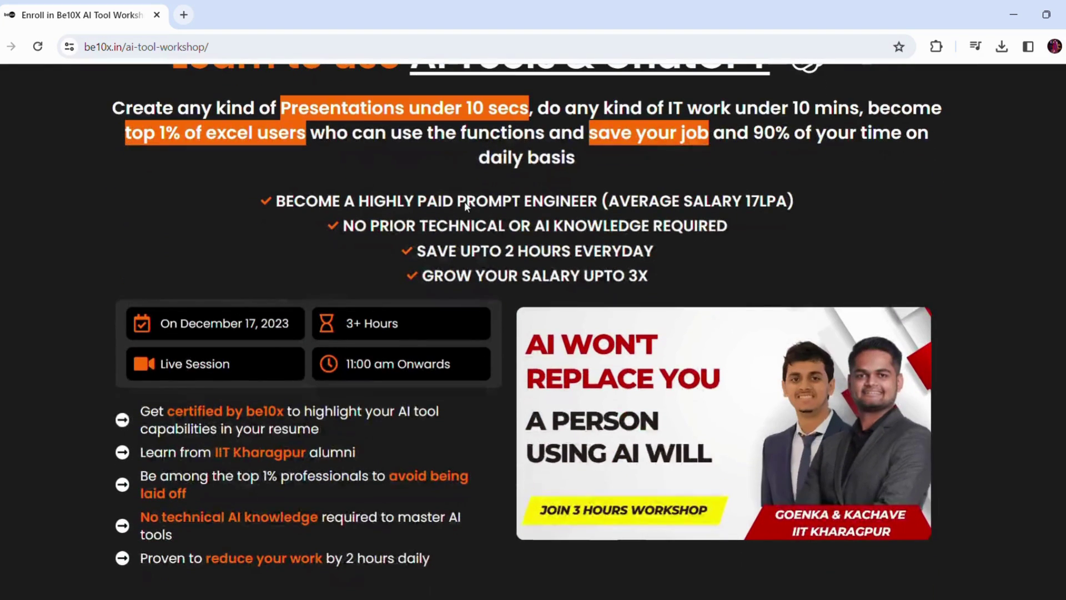
pyautogui.scroll(5, 467, 207)
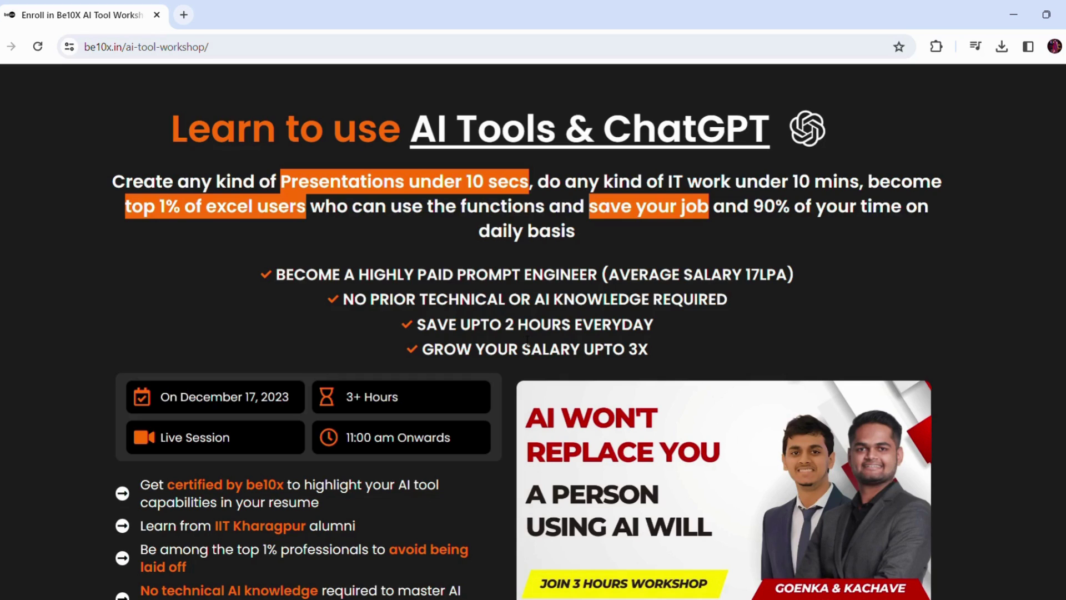
pyautogui.scroll(-5, 525, 336)
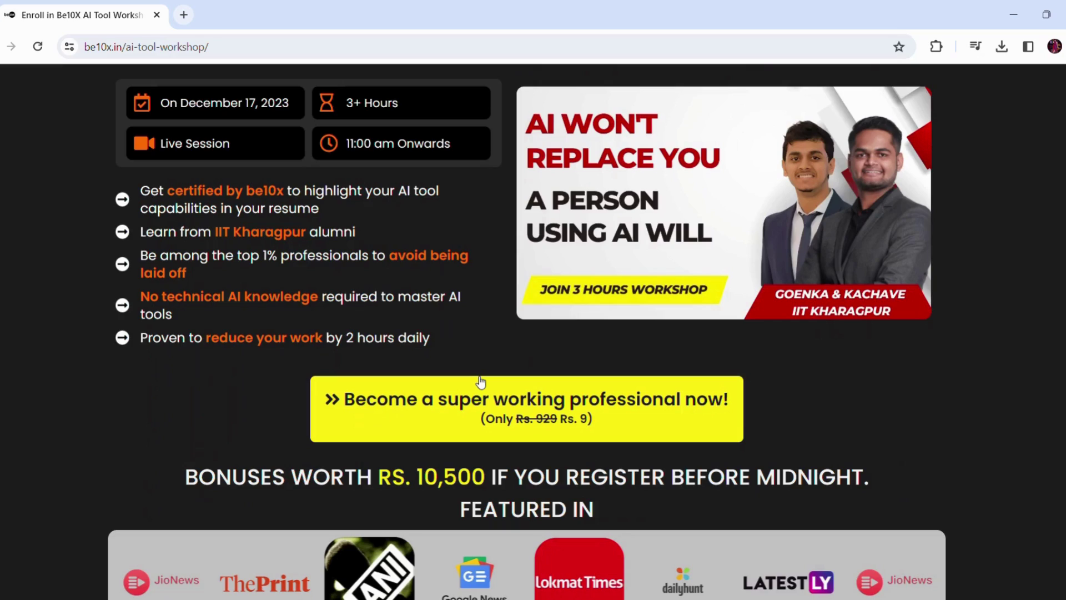
pyautogui.scroll(-6, 481, 382)
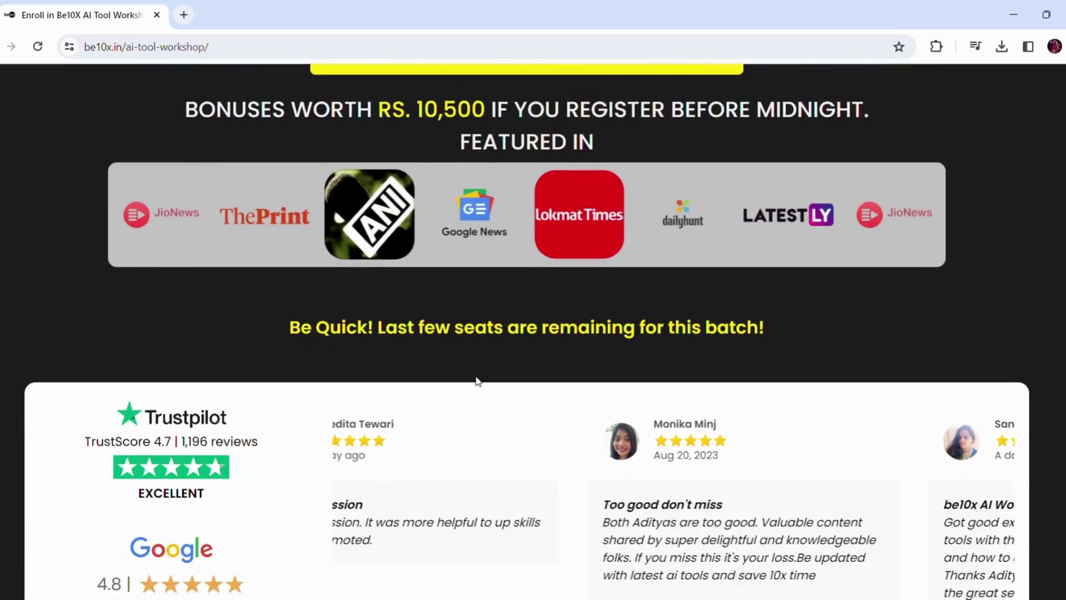
pyautogui.scroll(-10, 477, 381)
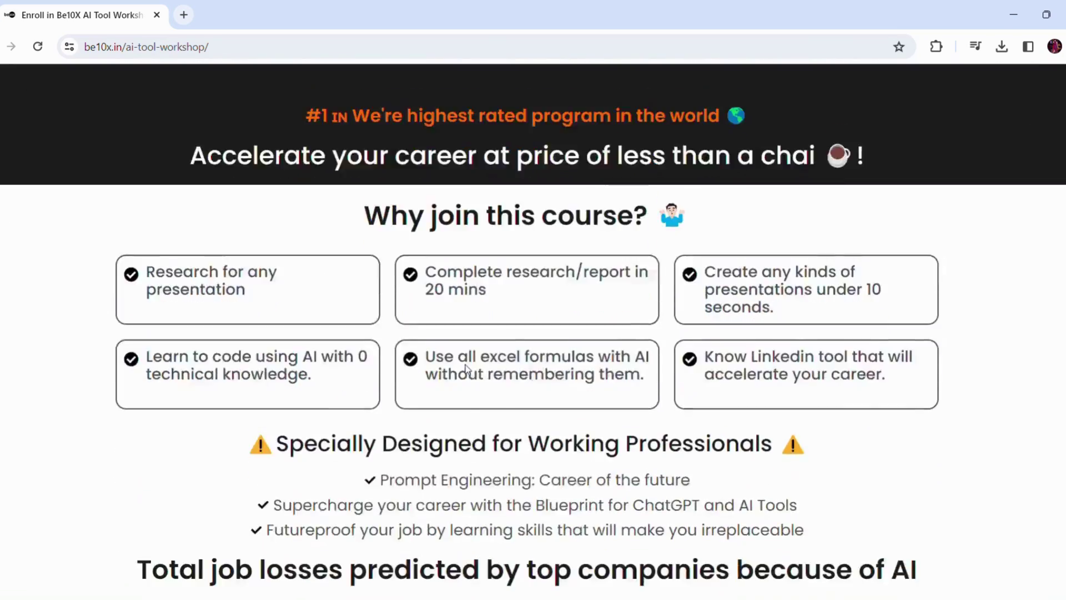
pyautogui.scroll(-11, 466, 369)
pyautogui.scroll(11, 466, 367)
pyautogui.scroll(15, 495, 485)
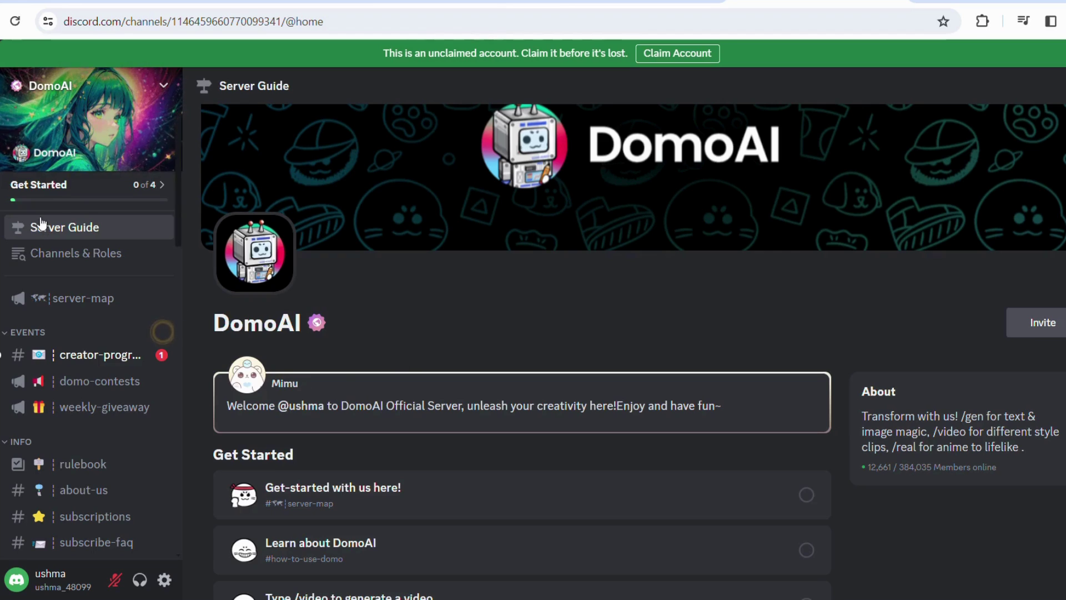
# Step: Scroll the DomoAI channel list down to the USE DOMO section's generate-1 channel
pyautogui.scroll(-3, 814, 435)
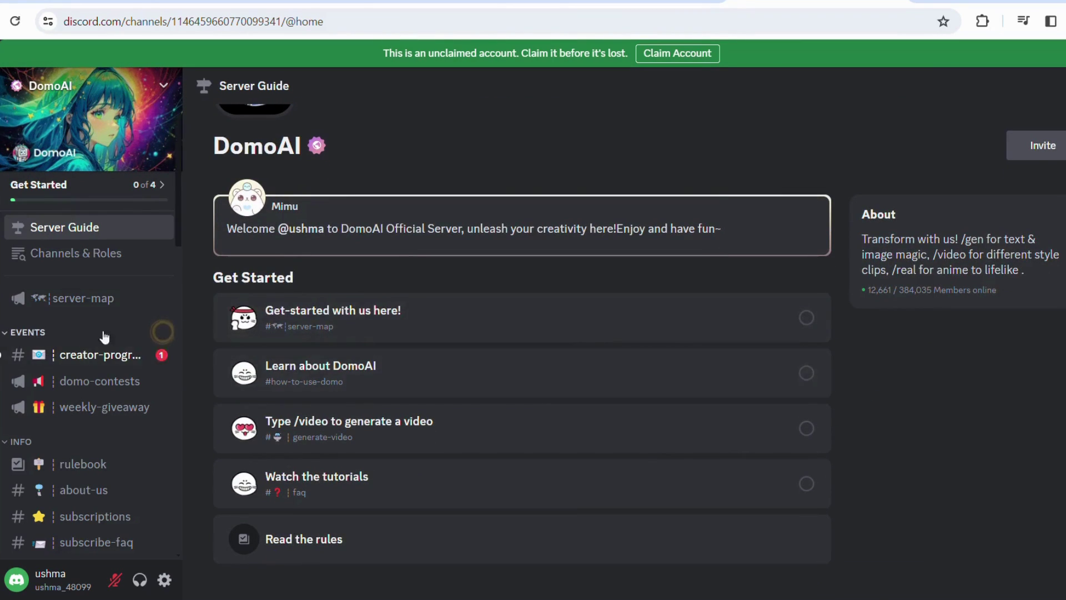
pyautogui.scroll(-8, 105, 336)
pyautogui.scroll(10, 100, 331)
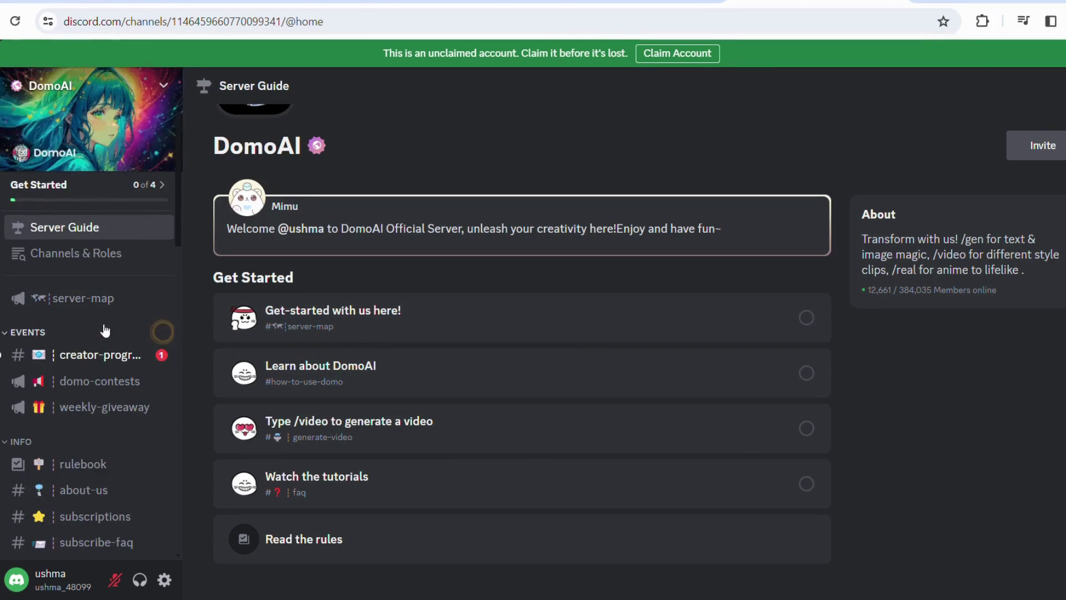
pyautogui.scroll(-2, 98, 328)
pyautogui.scroll(-3, 103, 263)
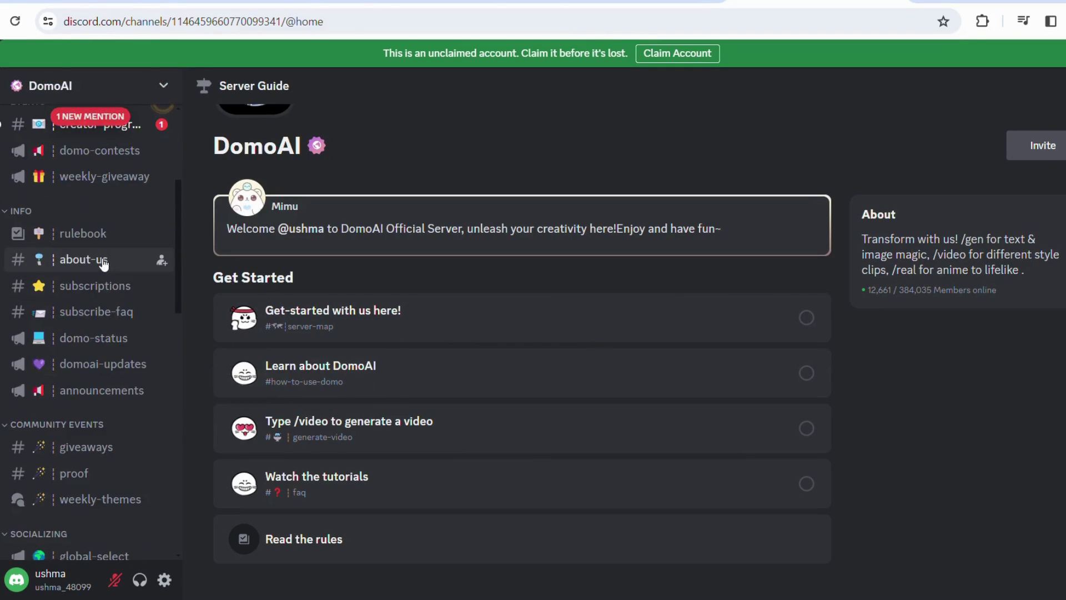
pyautogui.scroll(-4, 103, 354)
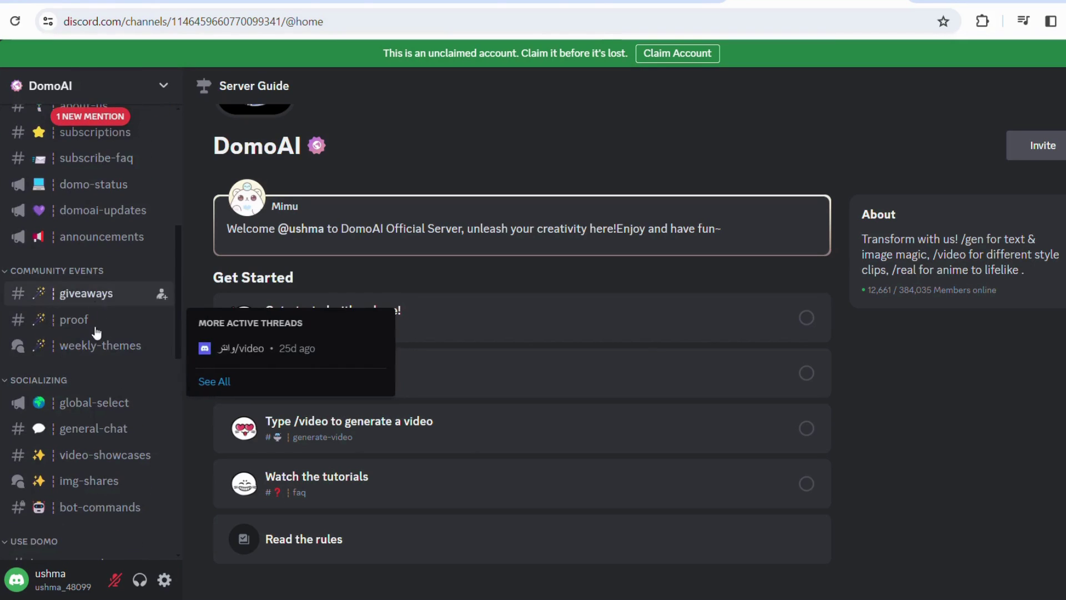
pyautogui.scroll(-4, 101, 360)
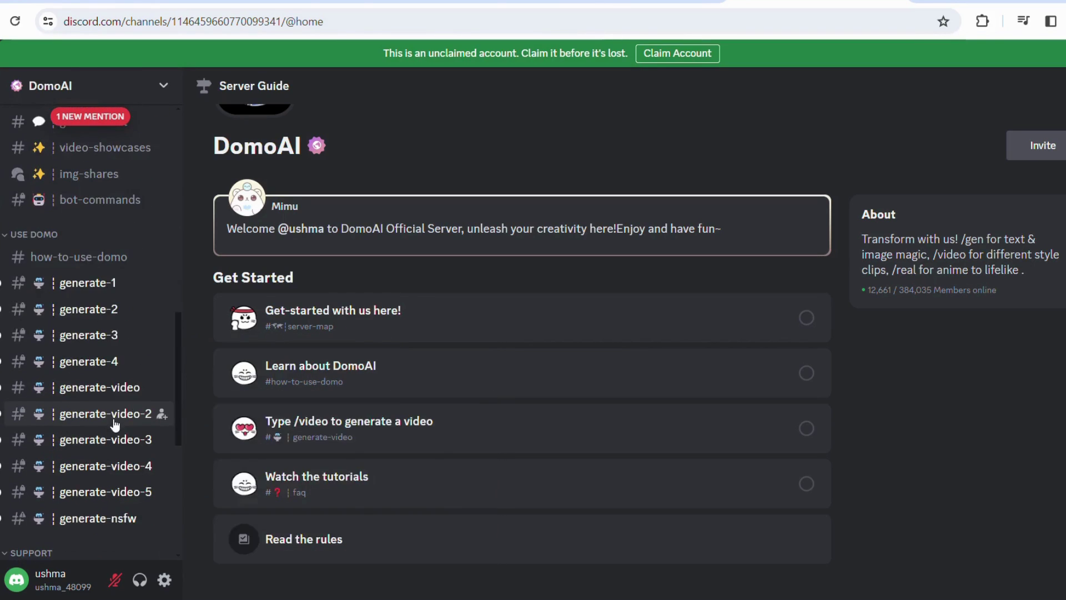
pyautogui.scroll(-7, 123, 391)
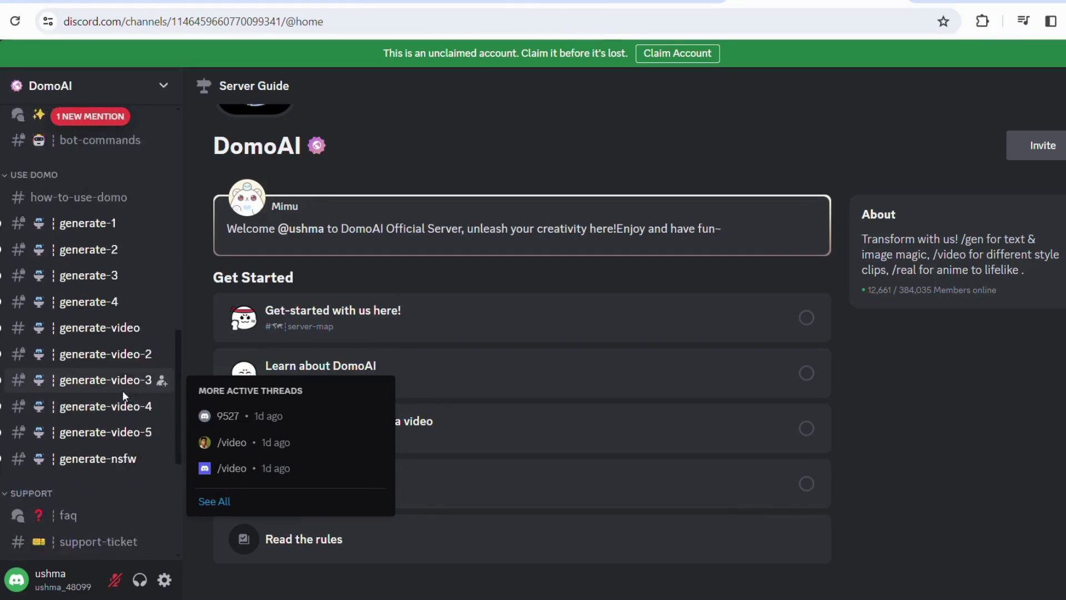
pyautogui.scroll(4, 122, 342)
pyautogui.scroll(10, 123, 343)
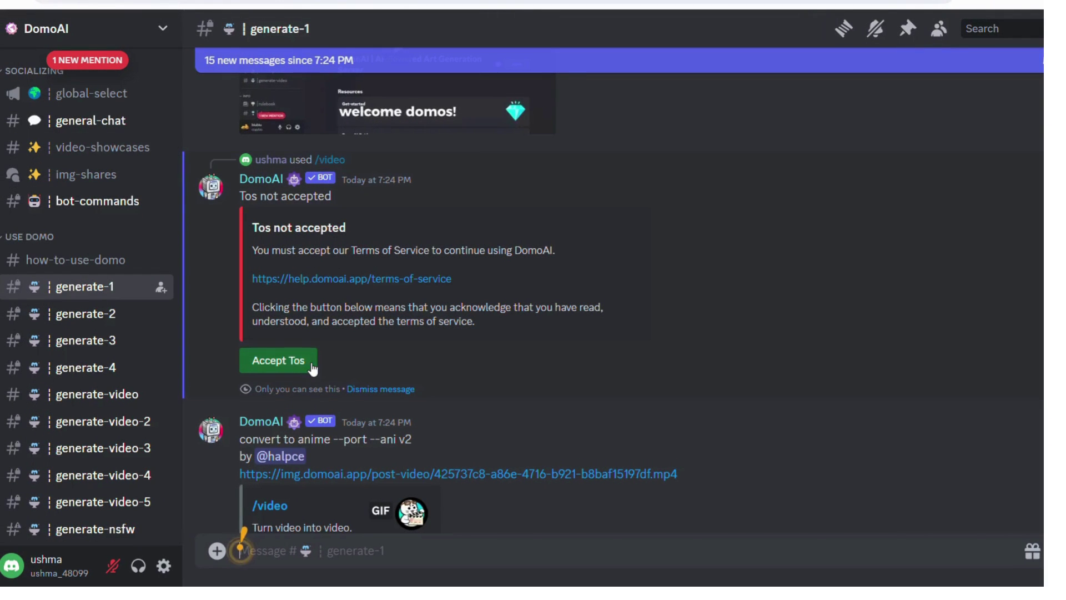
# Step: Accept DomoAI's Terms of Service from the Tos not accepted message
pyautogui.click(291, 364)
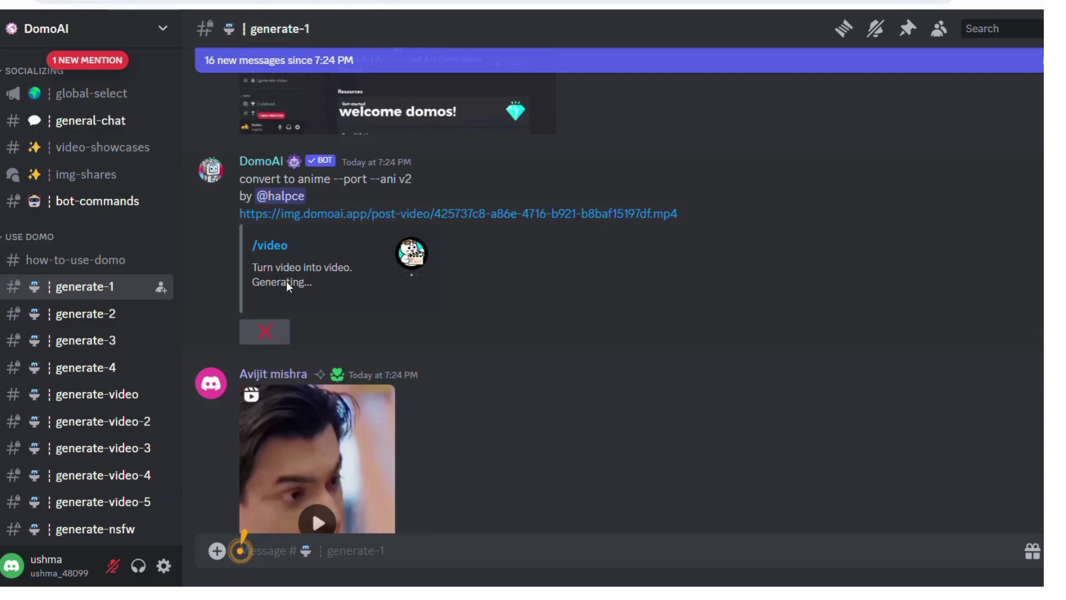
pyautogui.scroll(2, 531, 318)
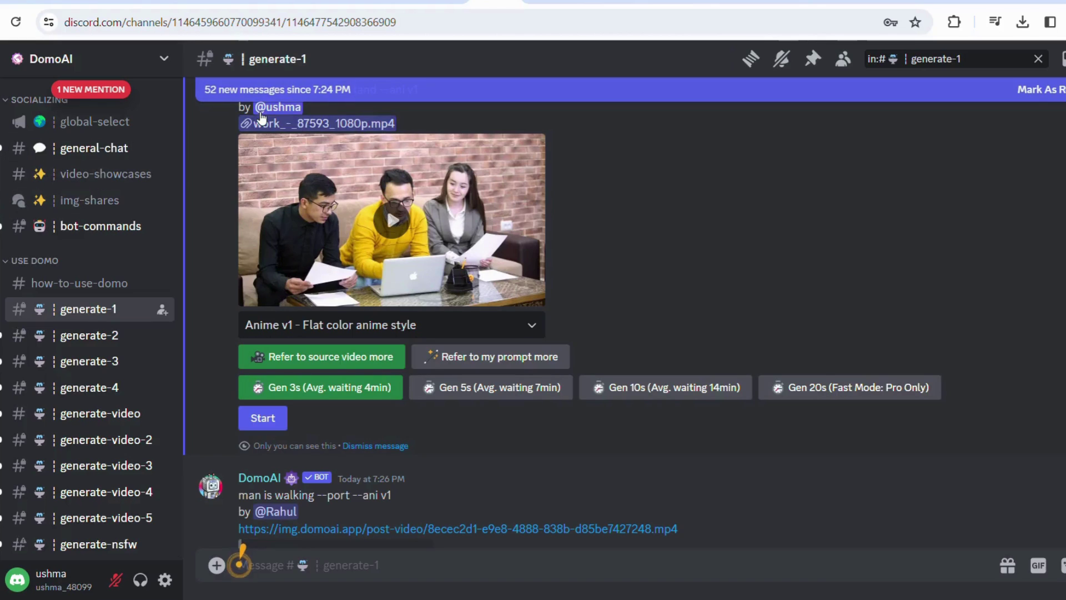
# Step: Start generating the clip with Anime v1 flat color style at 3 seconds
pyautogui.scroll(2, 245, 122)
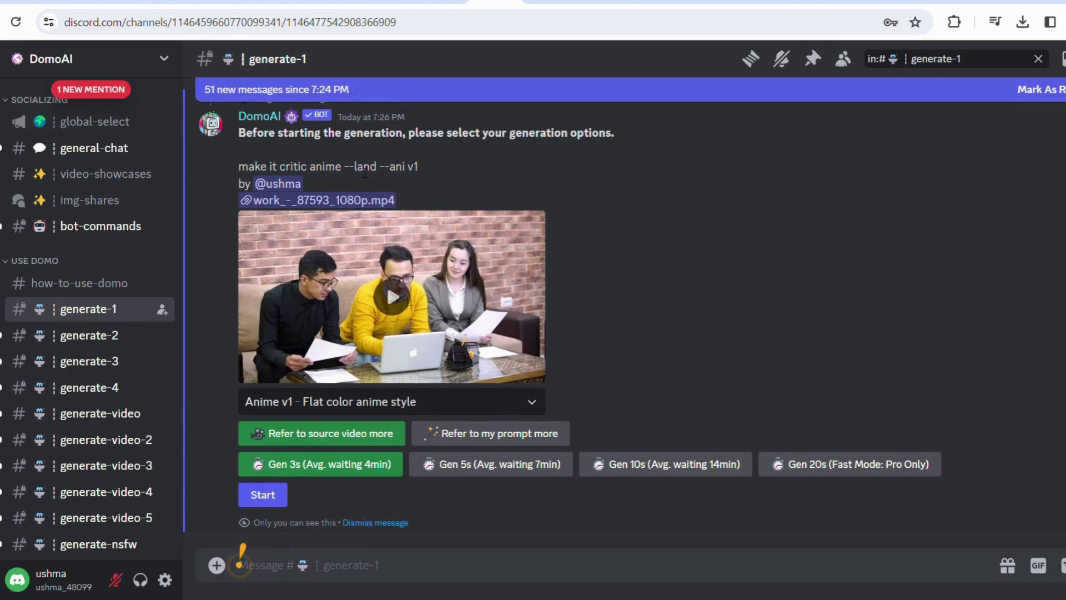
pyautogui.scroll(-2, 474, 322)
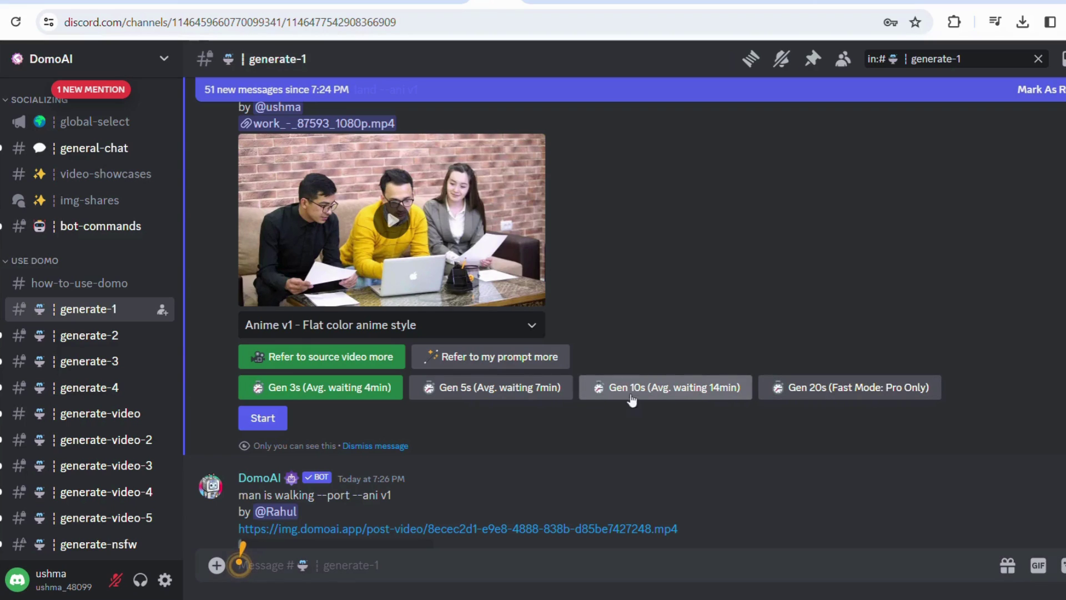
pyautogui.click(262, 418)
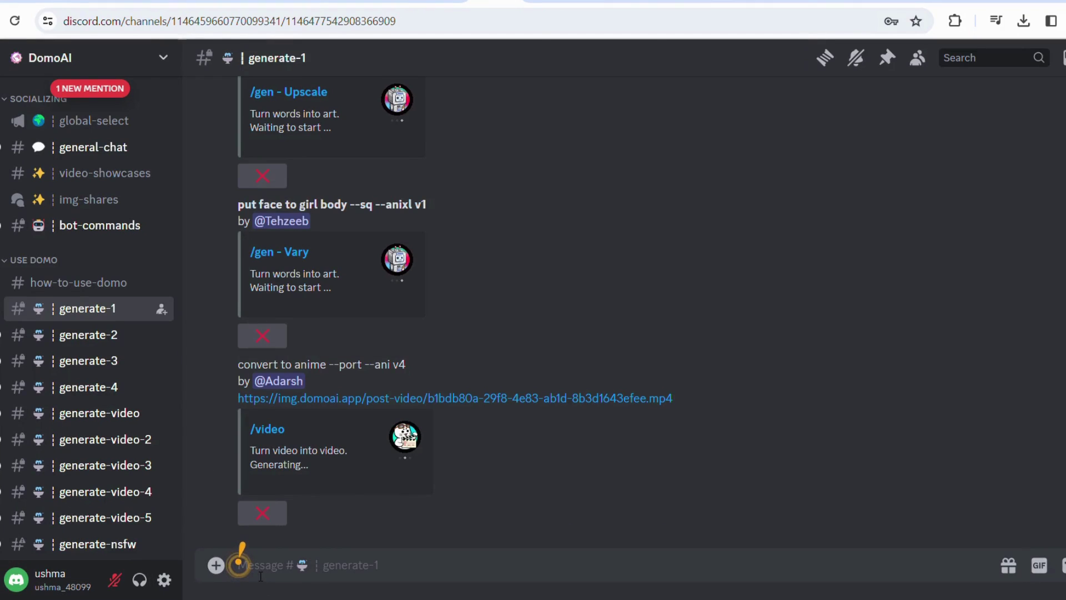
# Step: Build a /video request with work_-_87593 (1080p).mp4 and the prompt 'make it critic anime'
pyautogui.write('/')
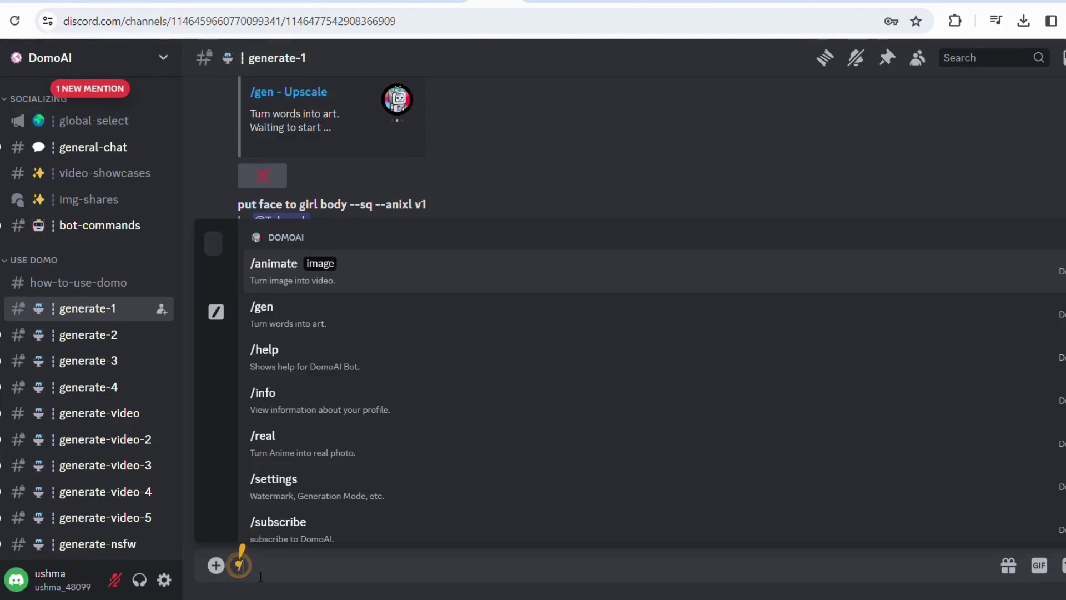
pyautogui.write('vid')
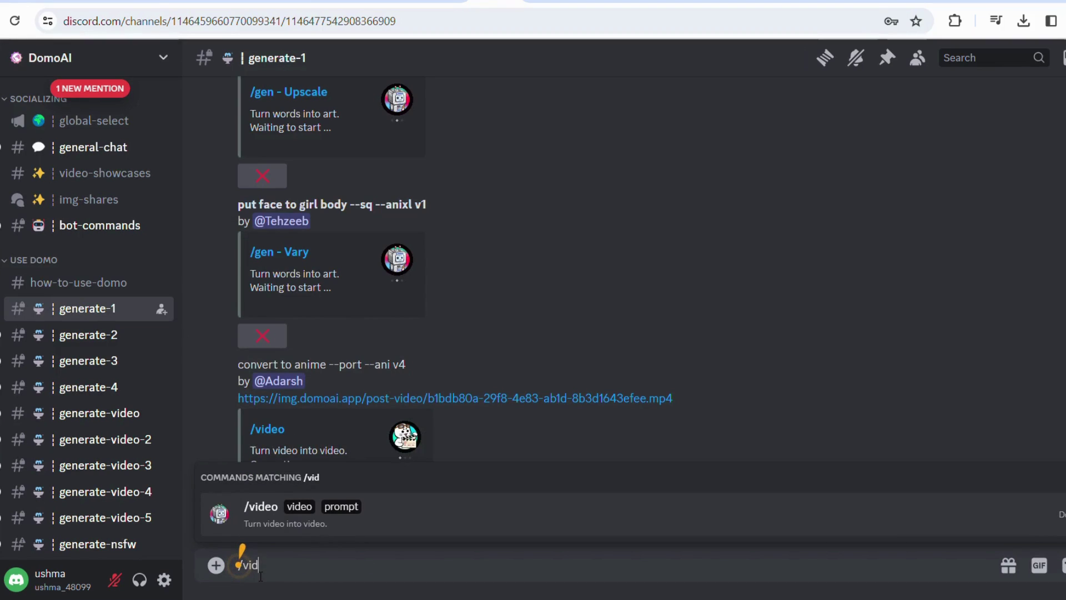
pyautogui.write('eo')
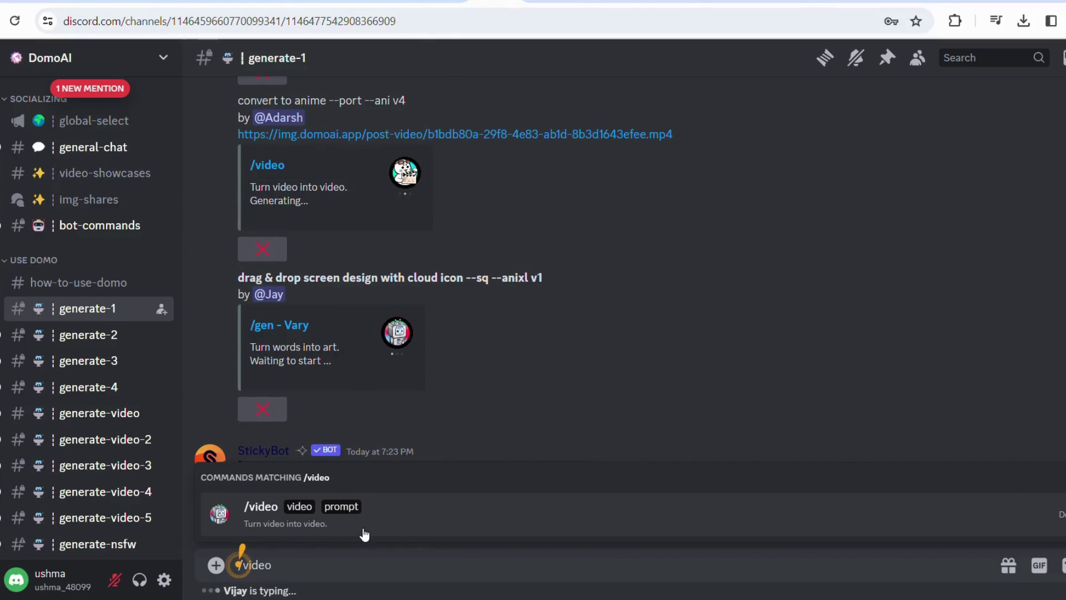
pyautogui.click(265, 512)
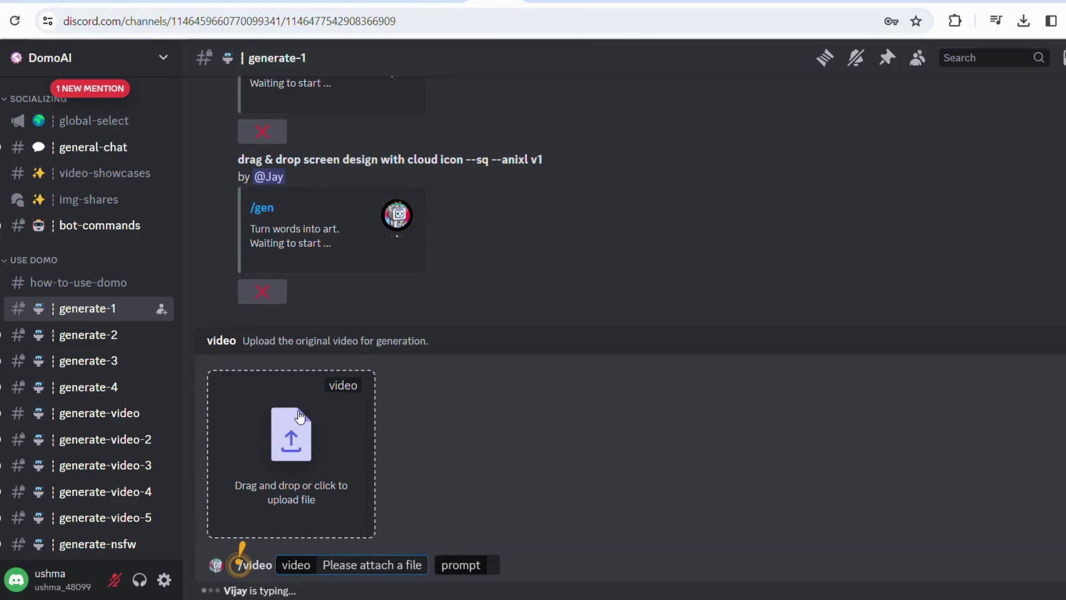
pyautogui.click(304, 455)
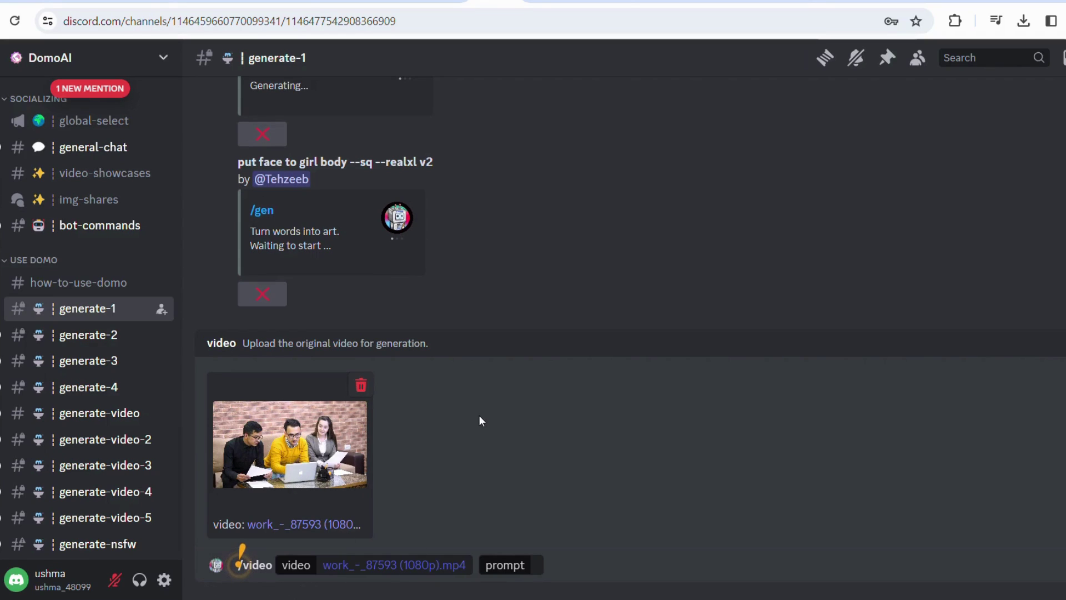
pyautogui.click(512, 567)
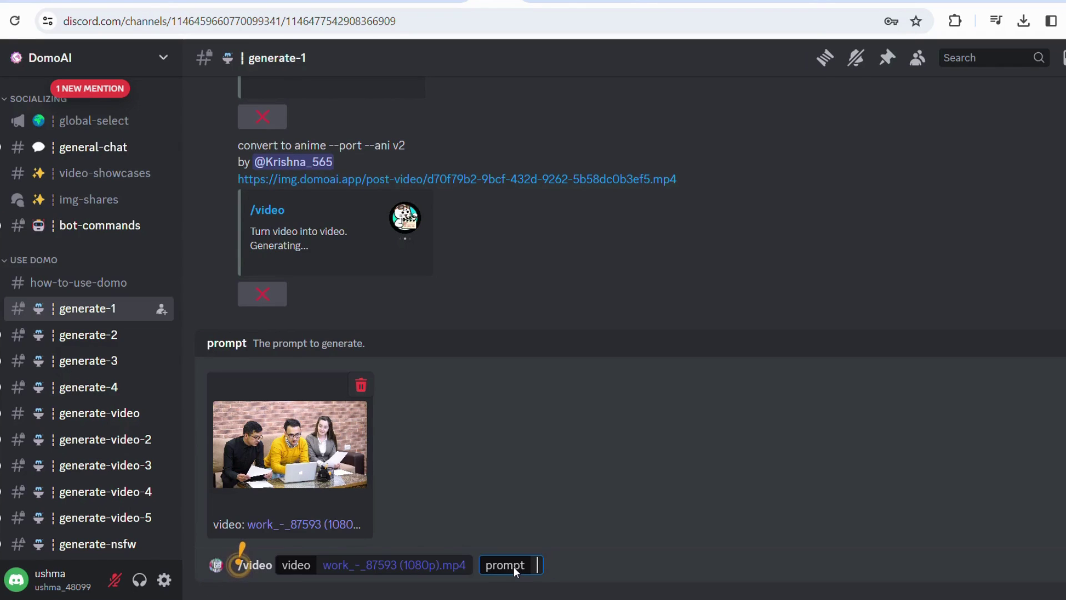
pyautogui.write('make it cri')
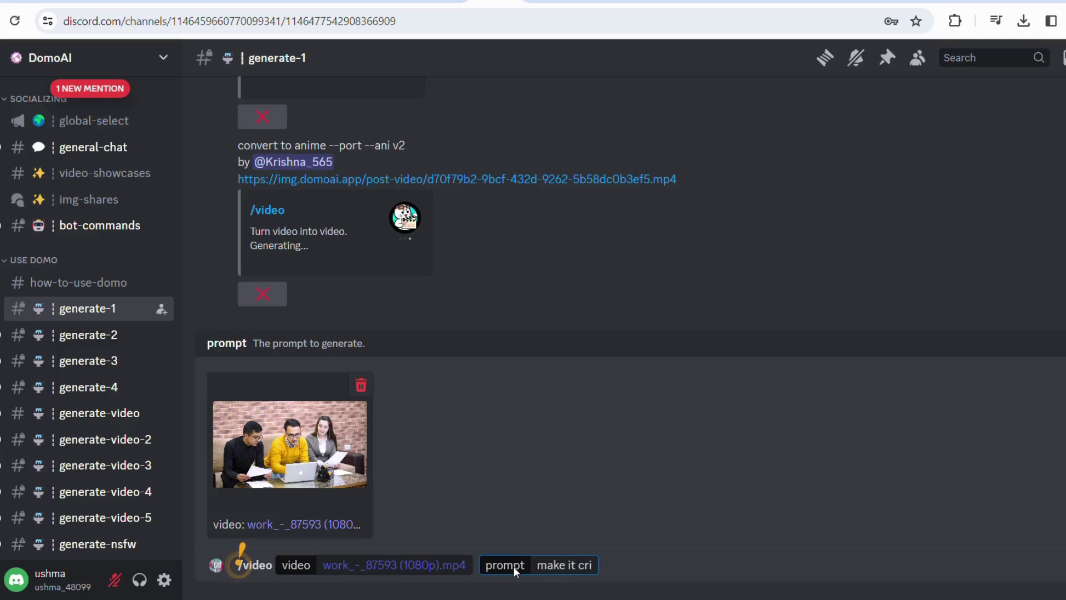
pyautogui.write('tic anime')
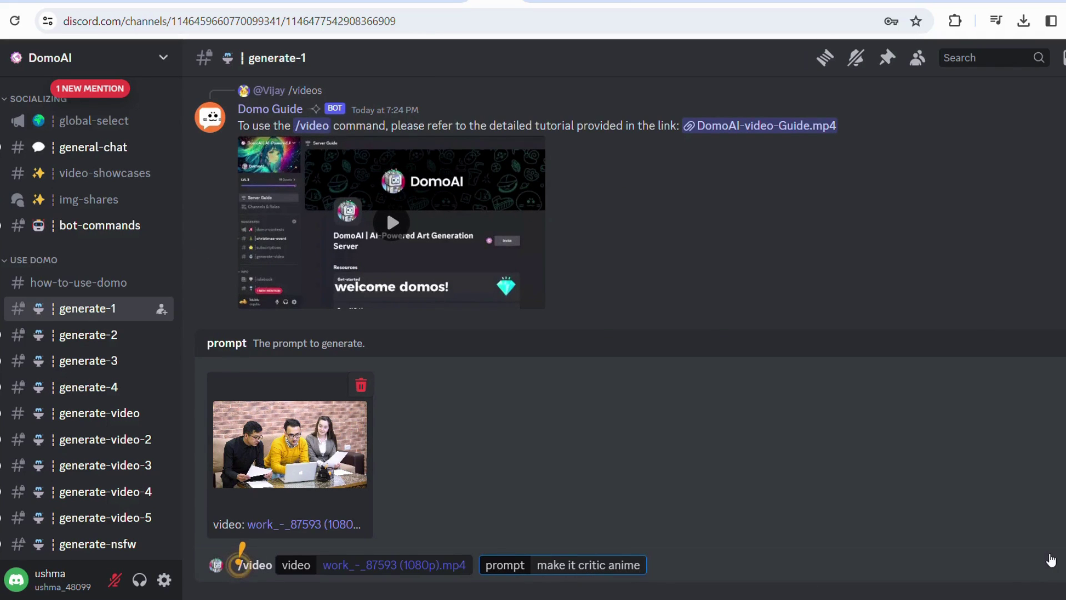
# Step: Send the /video request to DomoAI and scroll generate-1 while it processes
pyautogui.press('Return')
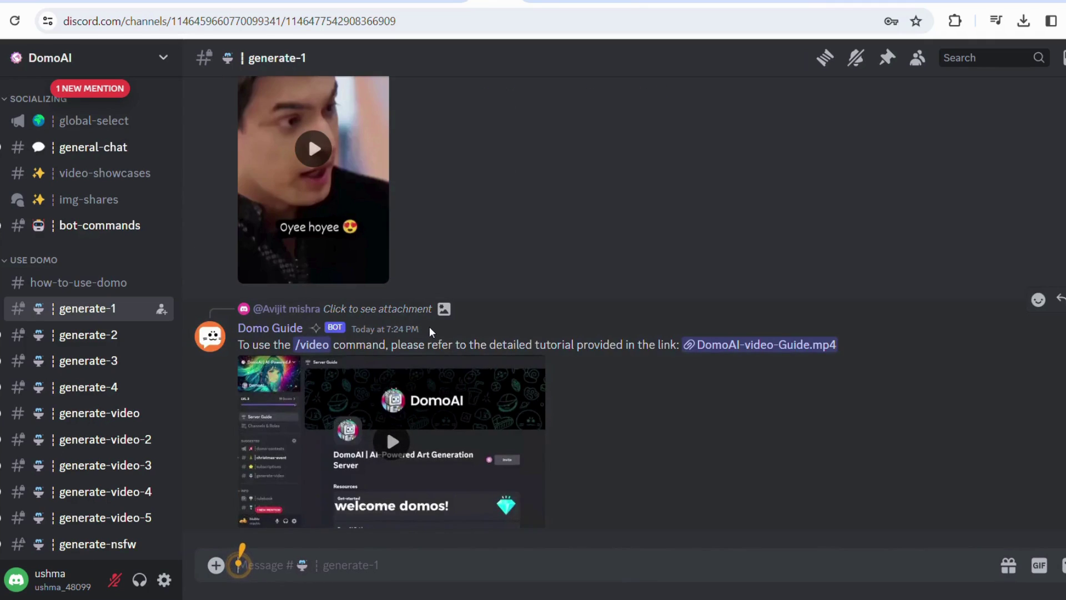
pyautogui.scroll(10, 433, 384)
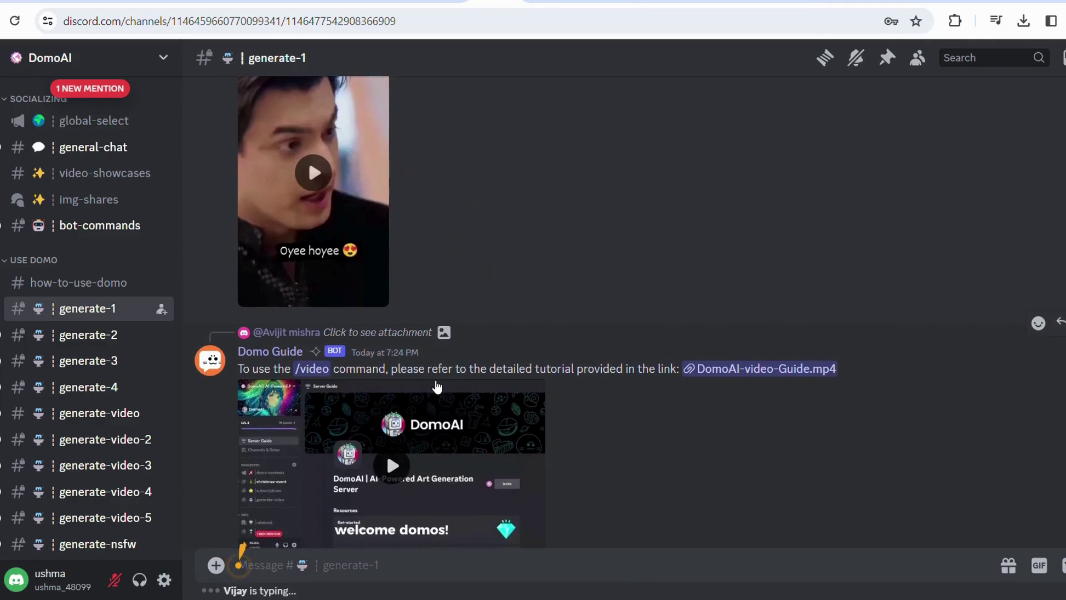
pyautogui.scroll(3, 435, 382)
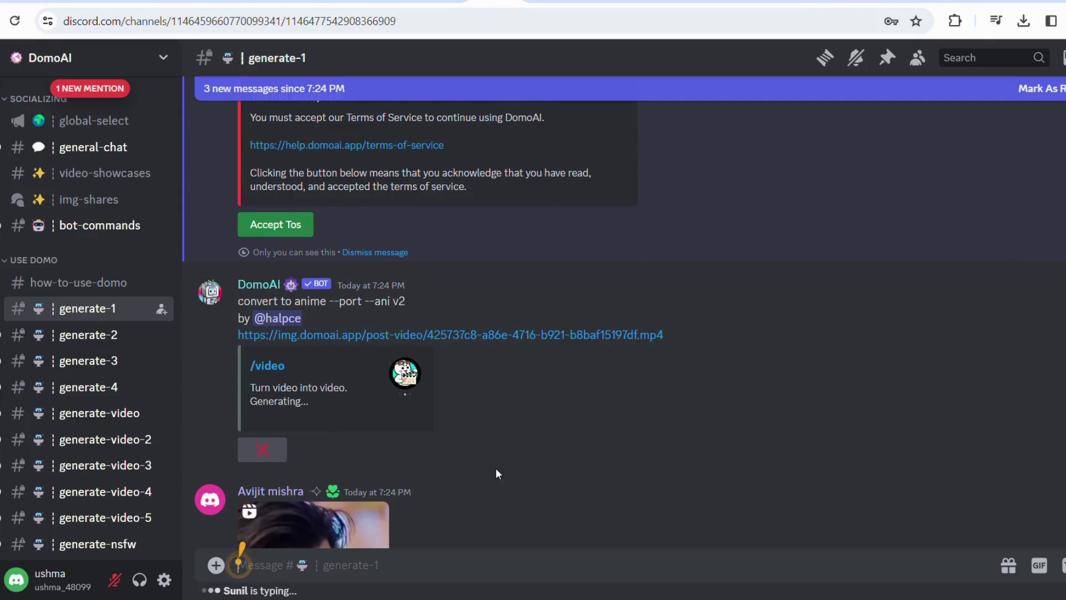
pyautogui.scroll(4, 494, 438)
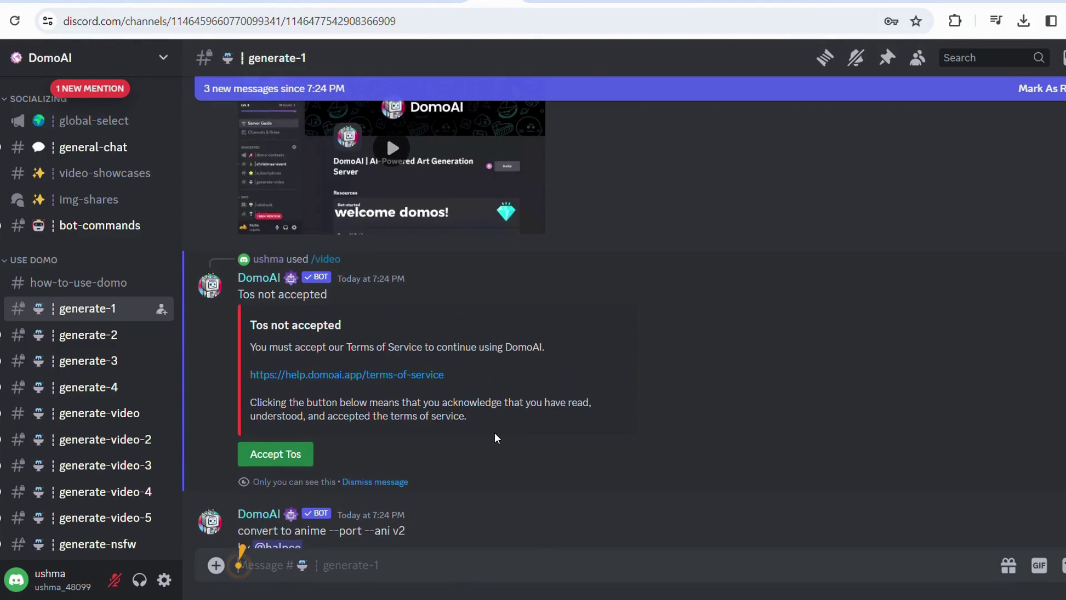
pyautogui.scroll(1, 495, 435)
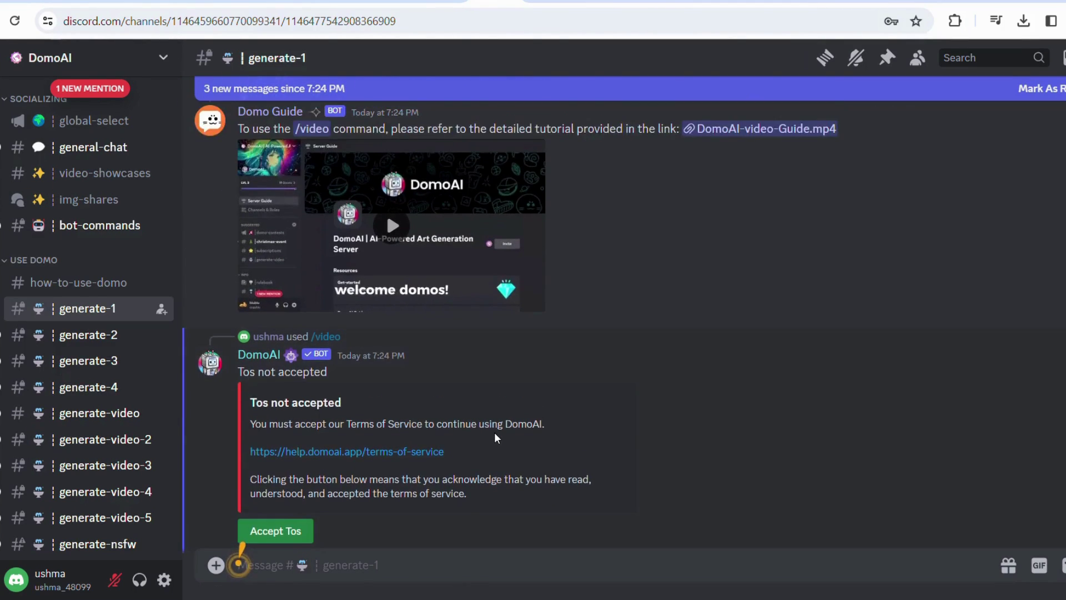
pyautogui.scroll(-5, 495, 434)
pyautogui.scroll(-5, 495, 435)
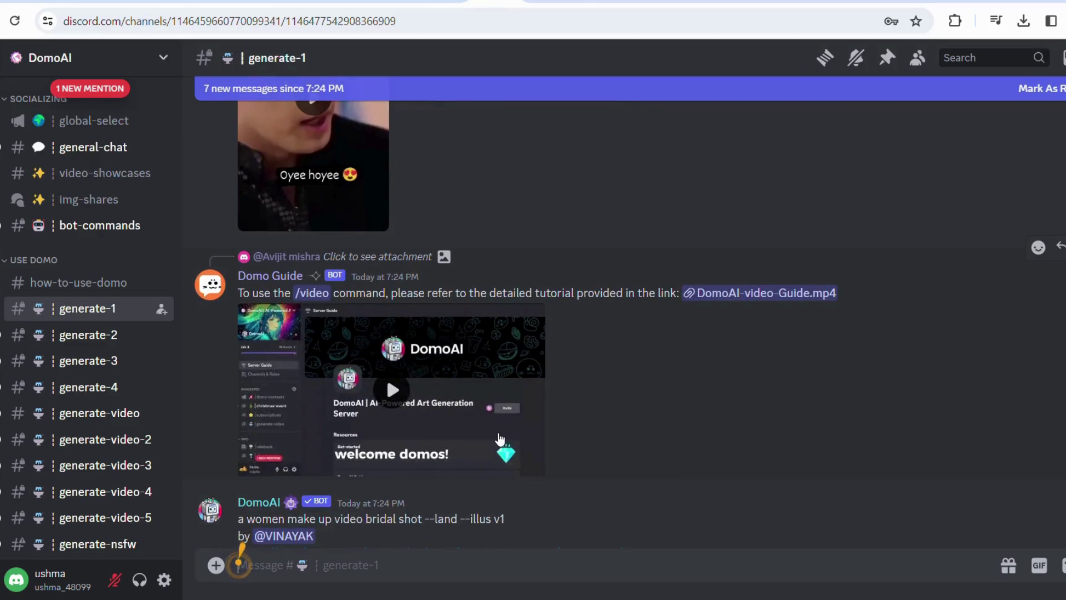
pyautogui.scroll(-4, 500, 438)
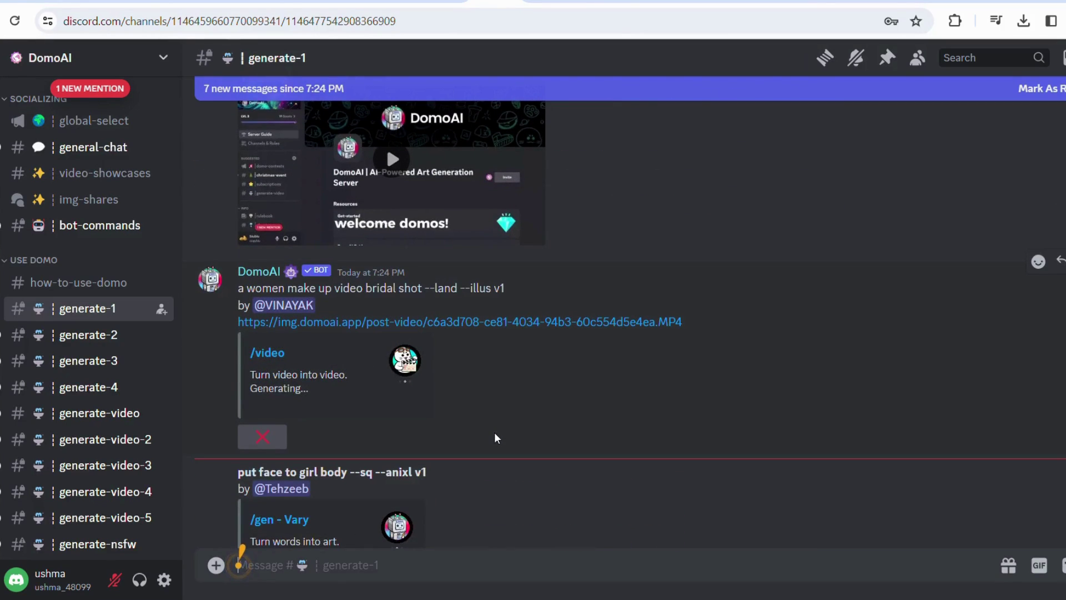
pyautogui.scroll(5, 495, 432)
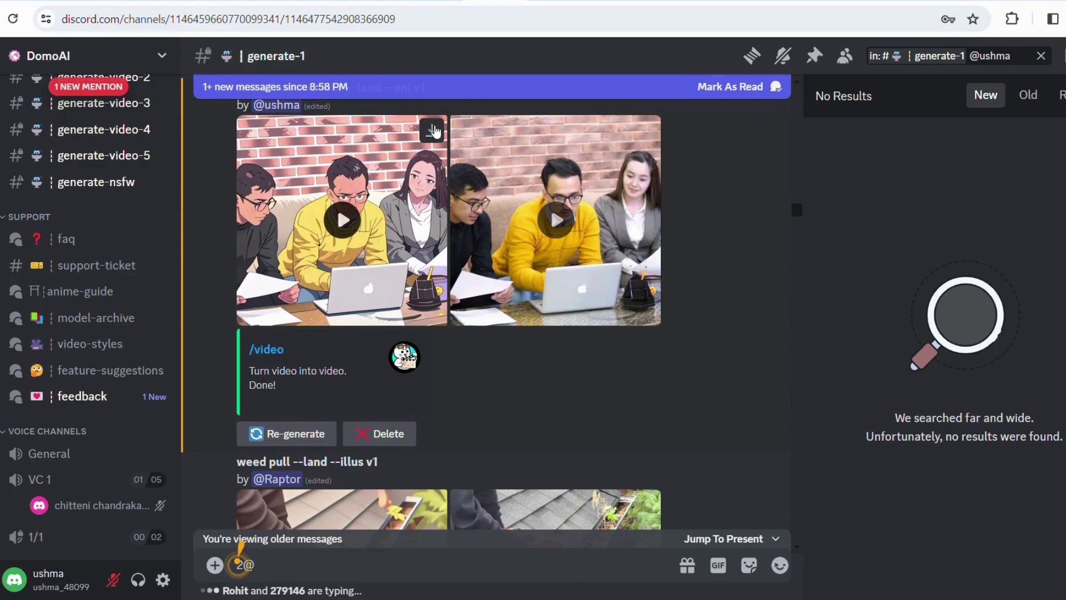
# Step: Download the finished anime result, then preview it enlarged and close the viewer
pyautogui.click(432, 132)
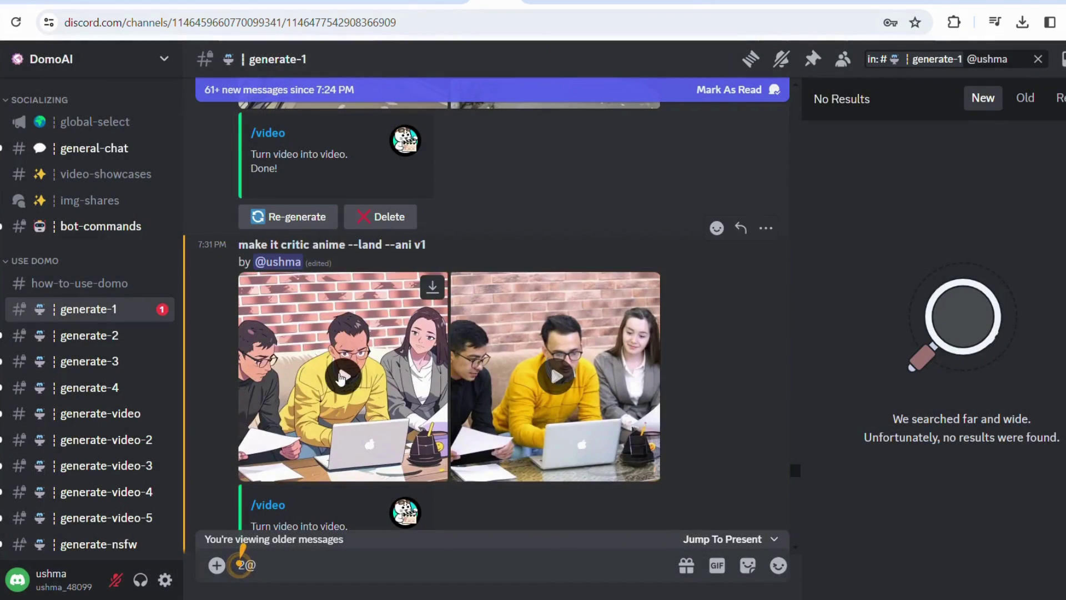
pyautogui.click(342, 377)
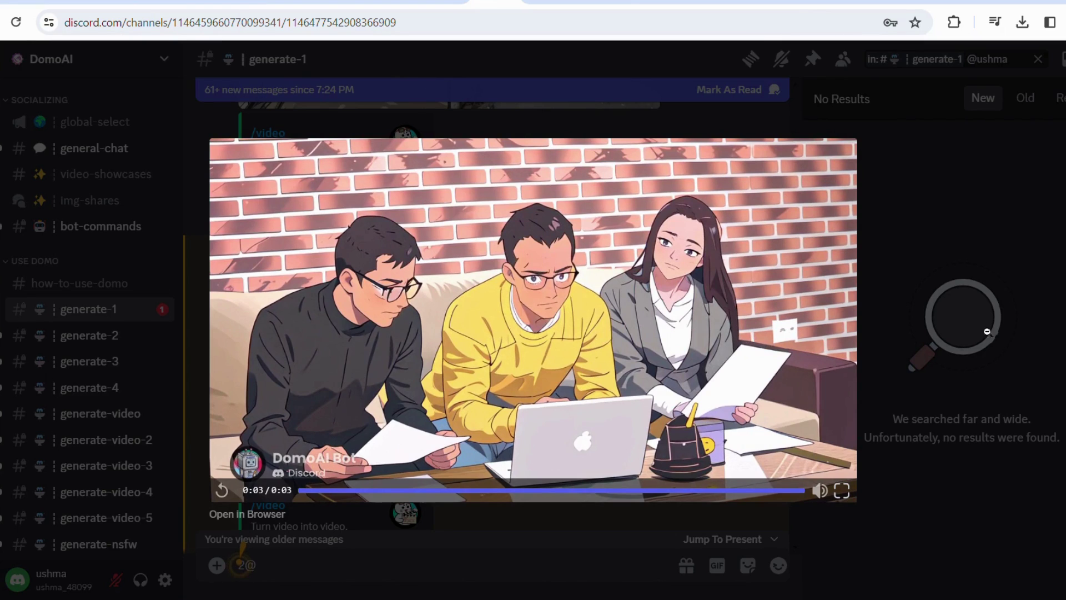
pyautogui.click(969, 255)
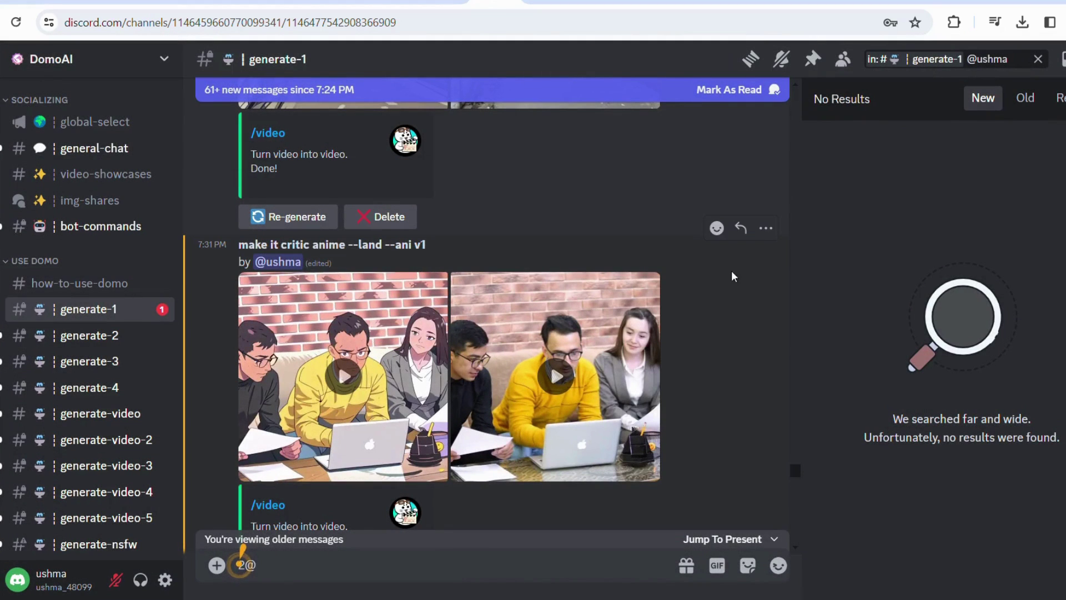